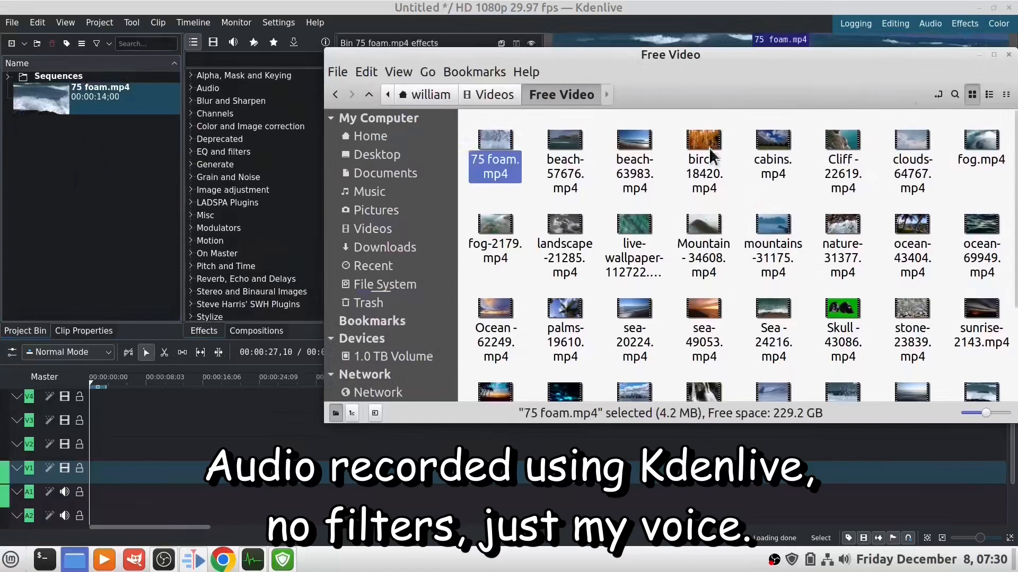
Import sea-49053.mp4, Skull - 43086.mp4 and sunrise-2143.mp4 from the Free Video folder into the project bin.
drag(695, 305, 79, 201)
drag(846, 313, 80, 223)
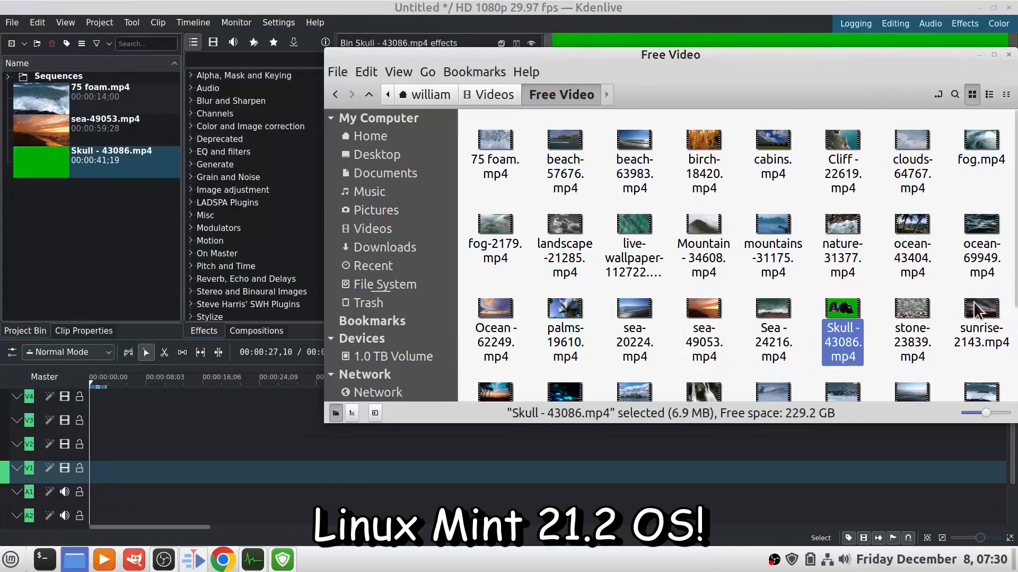
scroll(569, 274, down, 3)
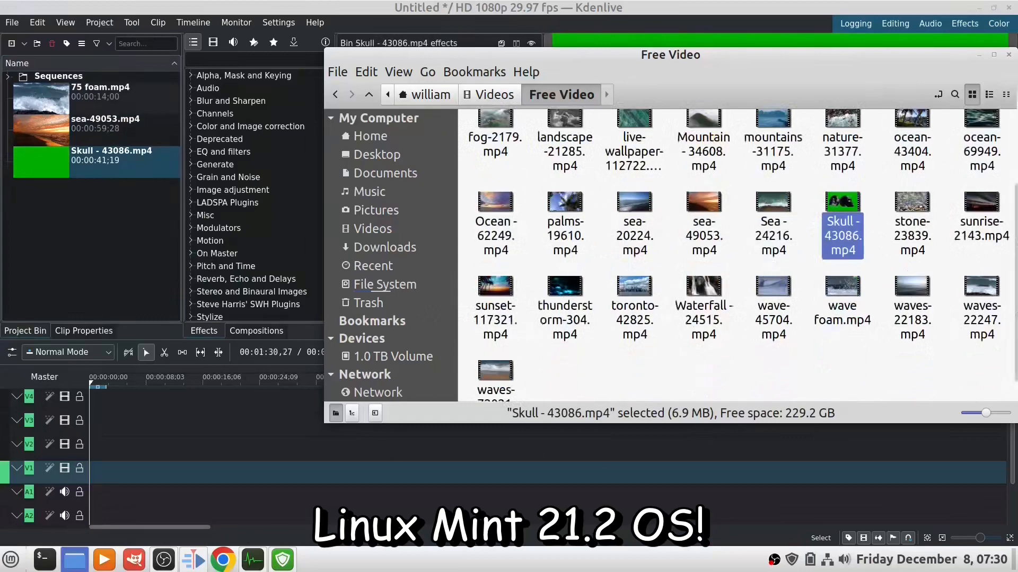
drag(981, 217, 53, 255)
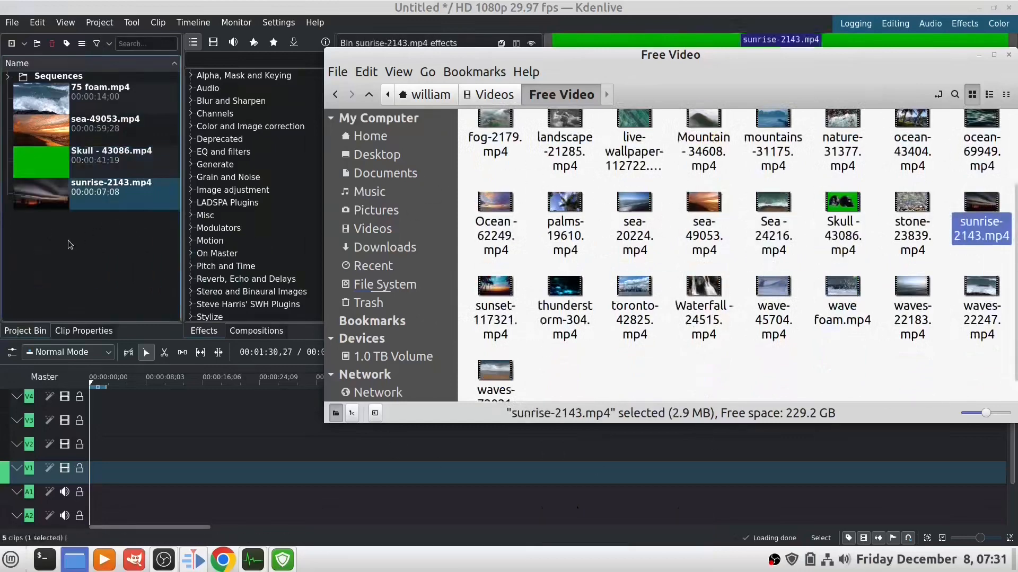
click(979, 54)
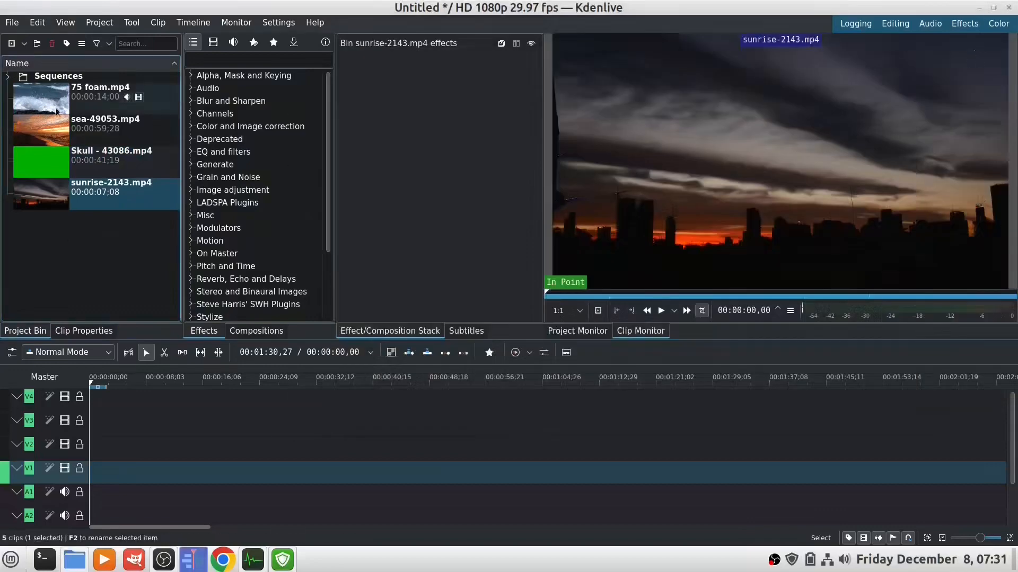
Place 75 foam.mp4, sea-49053.mp4 and sunrise-2143.mp4 end to end on track V1, starting at the beginning of the timeline.
drag(43, 98, 68, 250)
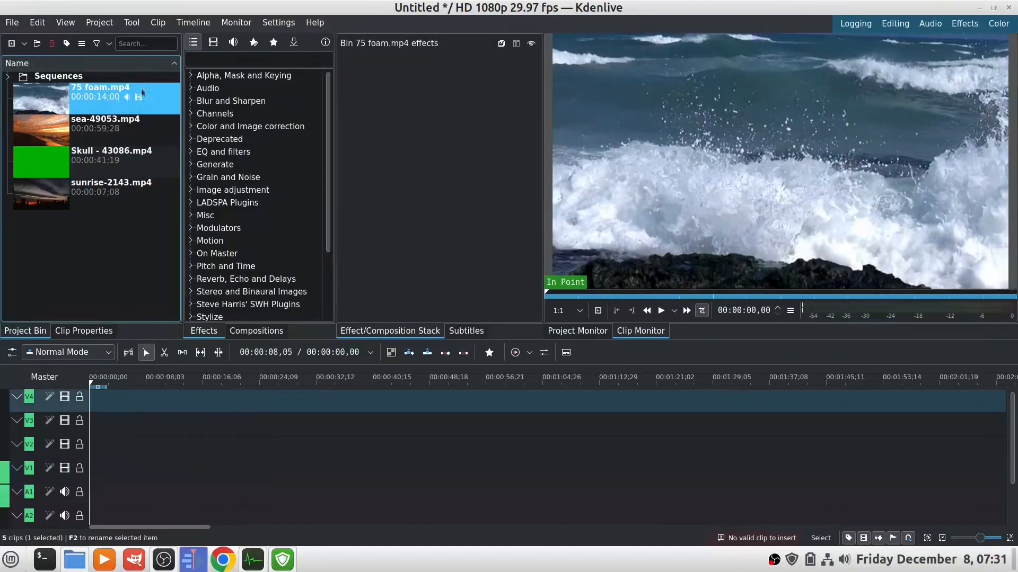
drag(142, 101, 88, 479)
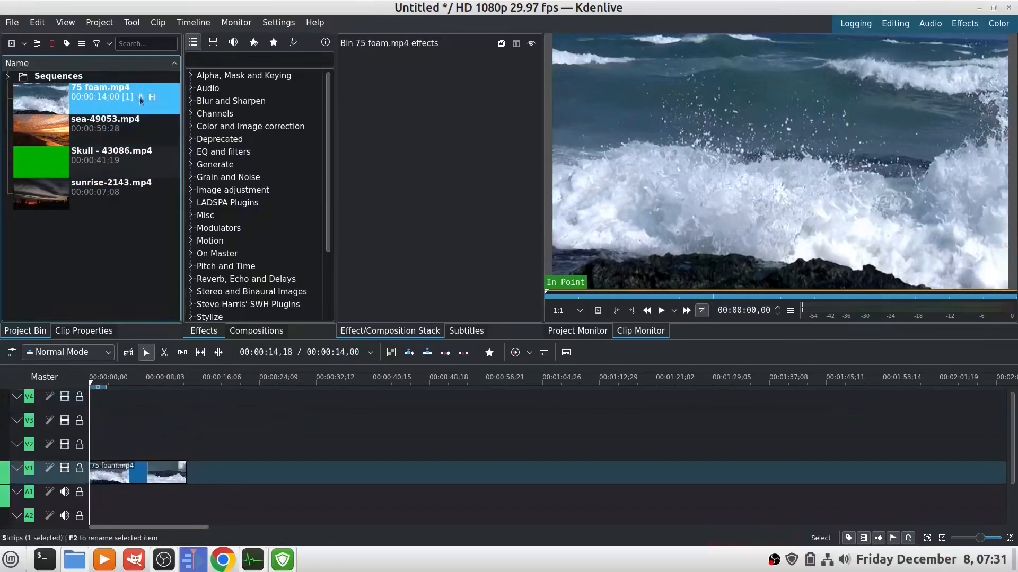
click(51, 133)
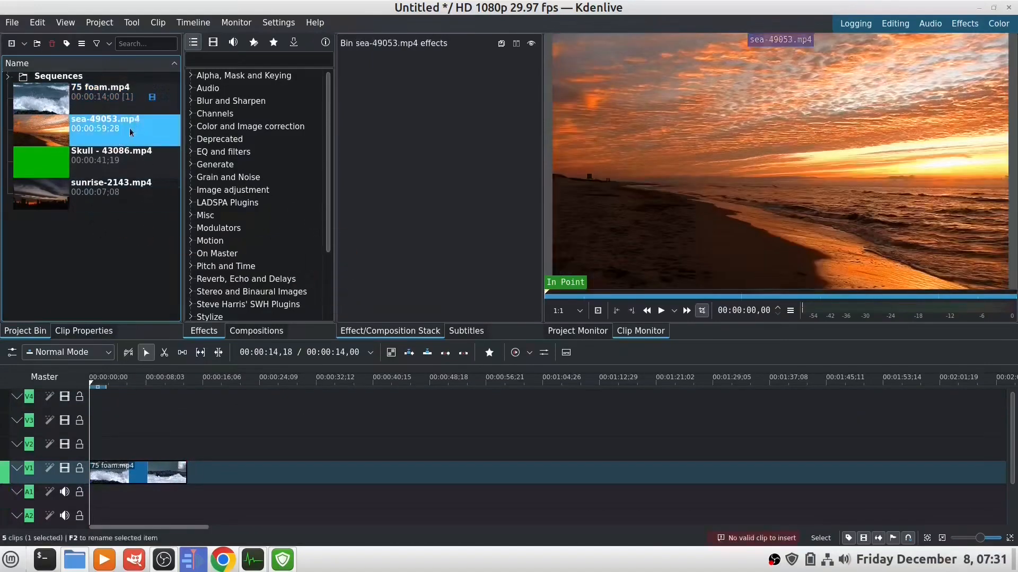
drag(128, 133, 199, 479)
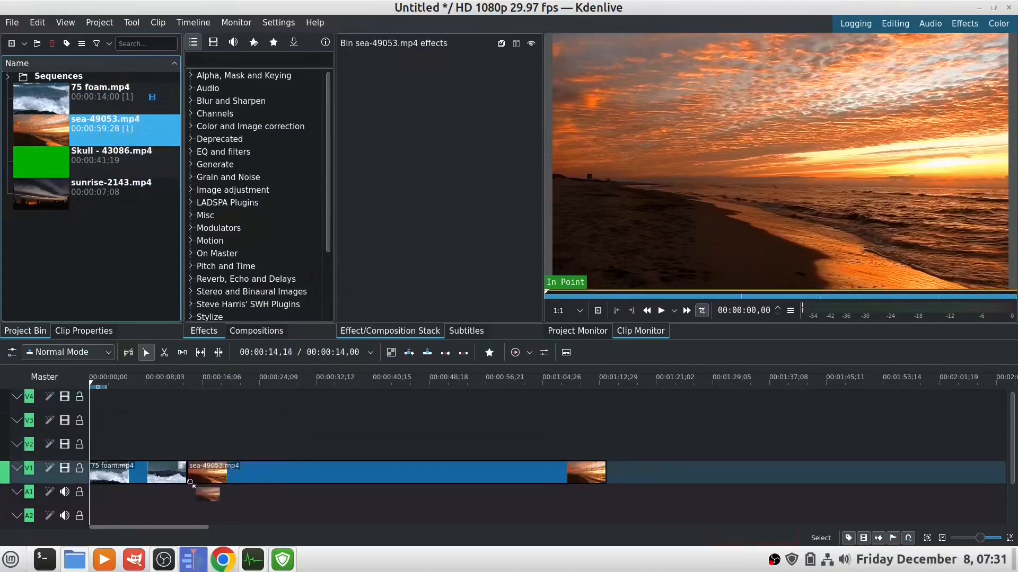
click(98, 196)
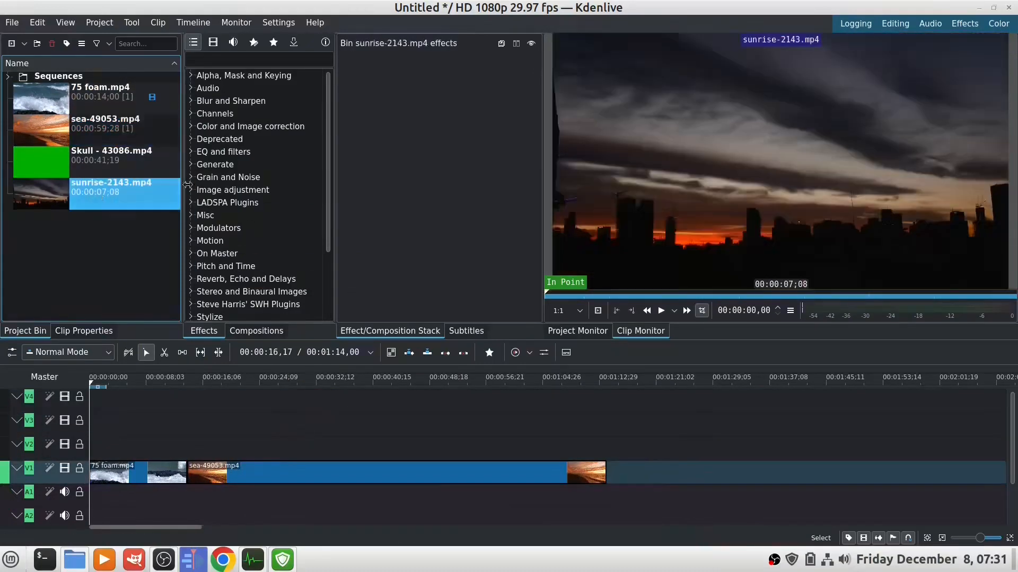
drag(151, 202, 620, 487)
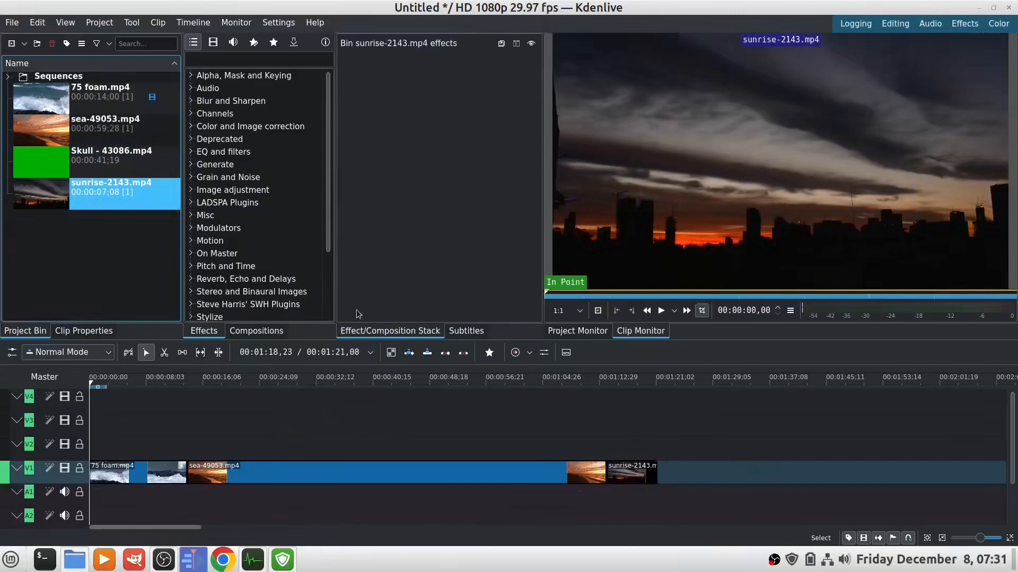
Place the Skull clip on track V2 at about 51 seconds, and add waves-22183.mp4 from the Free Video folder to the end of V1.
drag(85, 156, 452, 465)
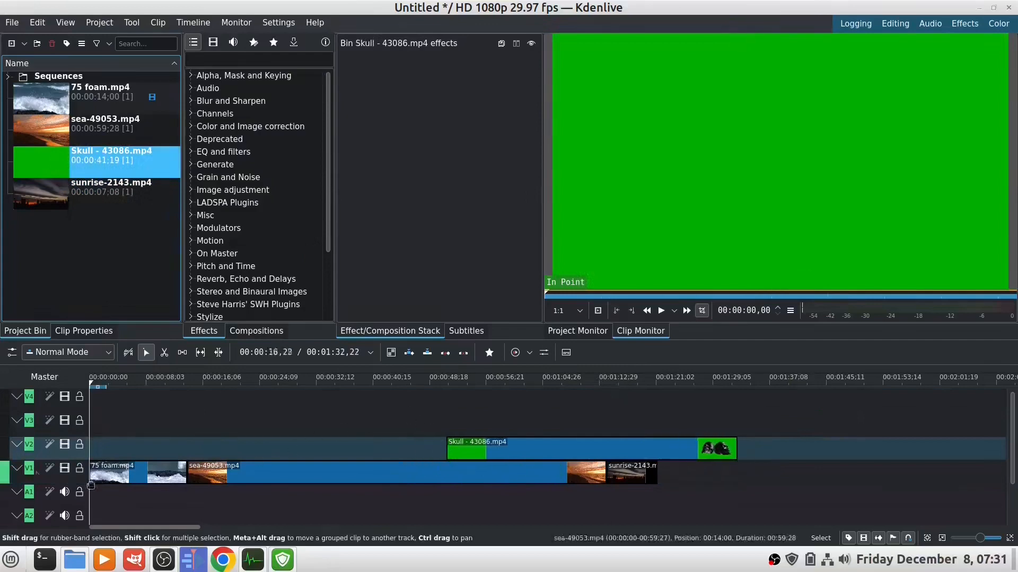
click(75, 559)
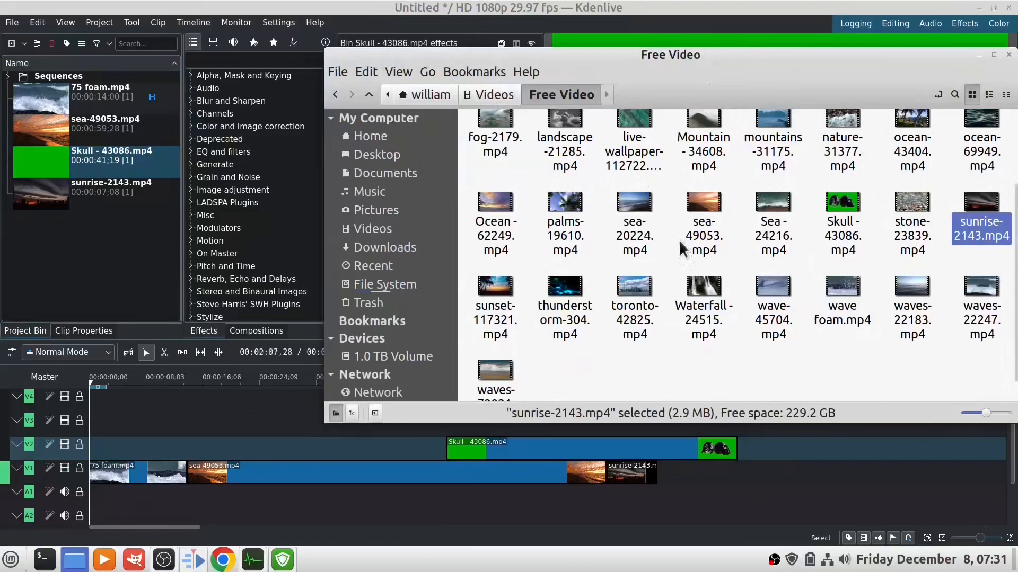
drag(913, 294, 652, 498)
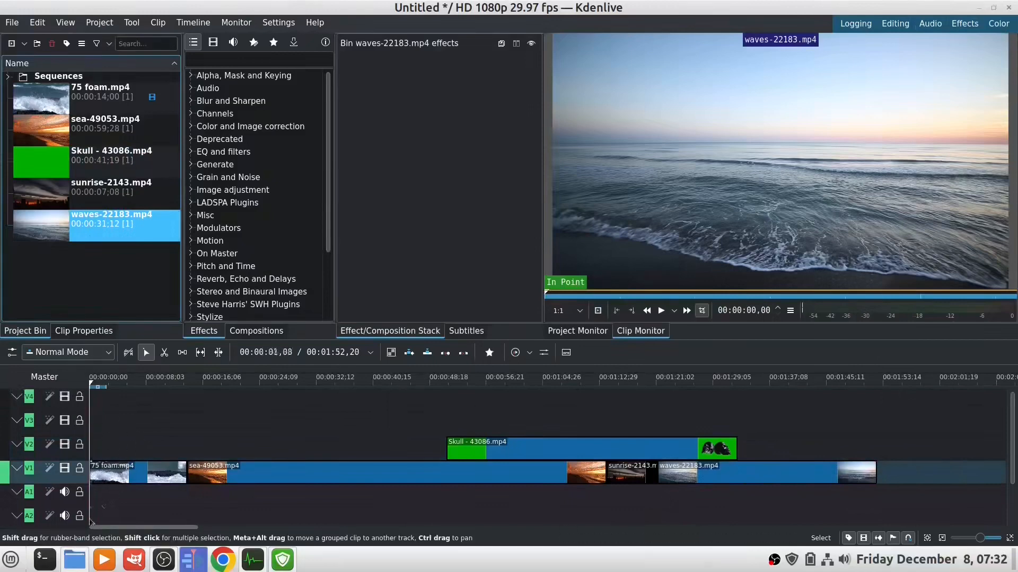
Start a title clip with the text "Kdenlive 23.08.4 update" in the upper part of the frame.
click(115, 475)
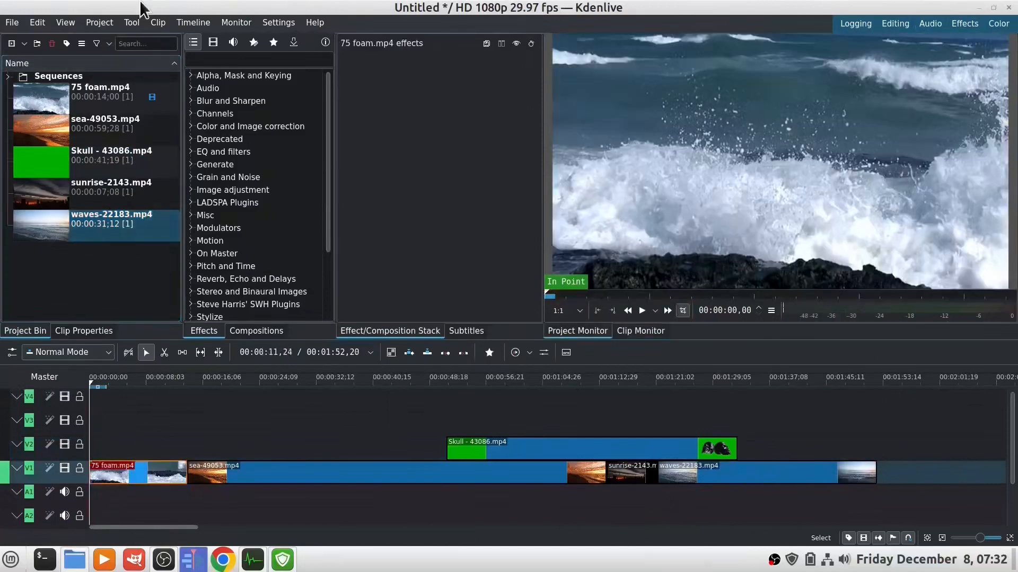
click(24, 43)
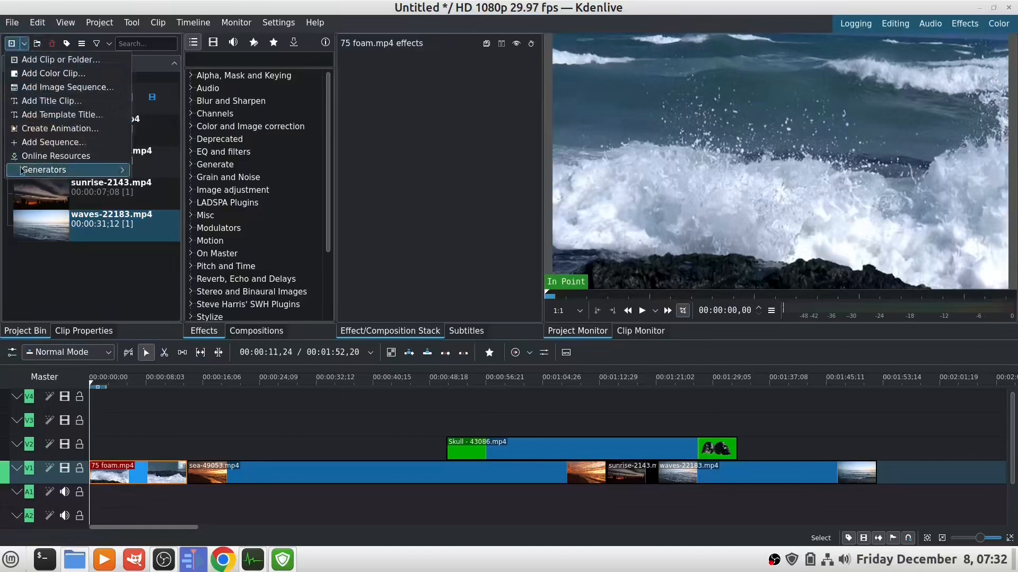
click(61, 101)
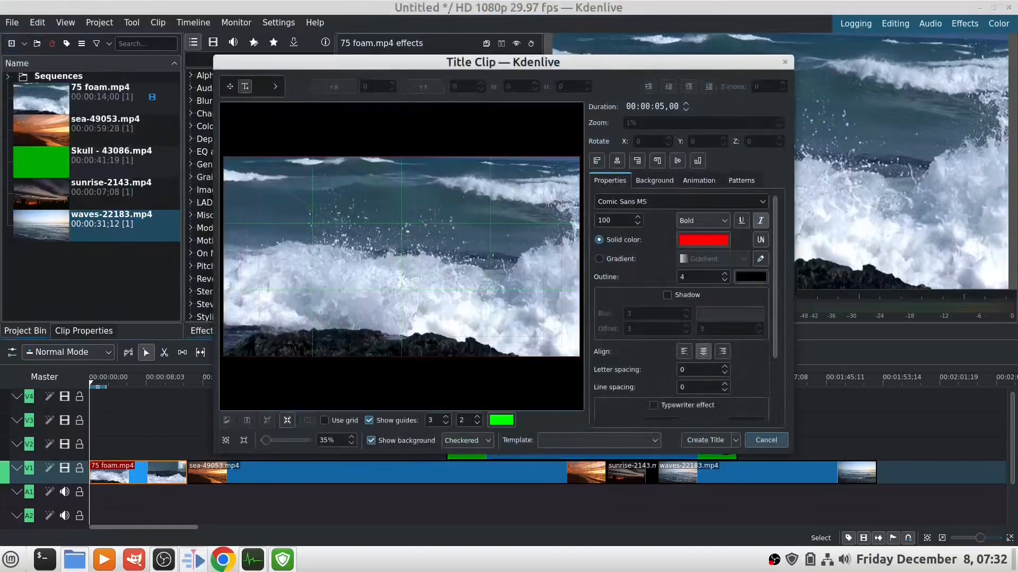
click(247, 189)
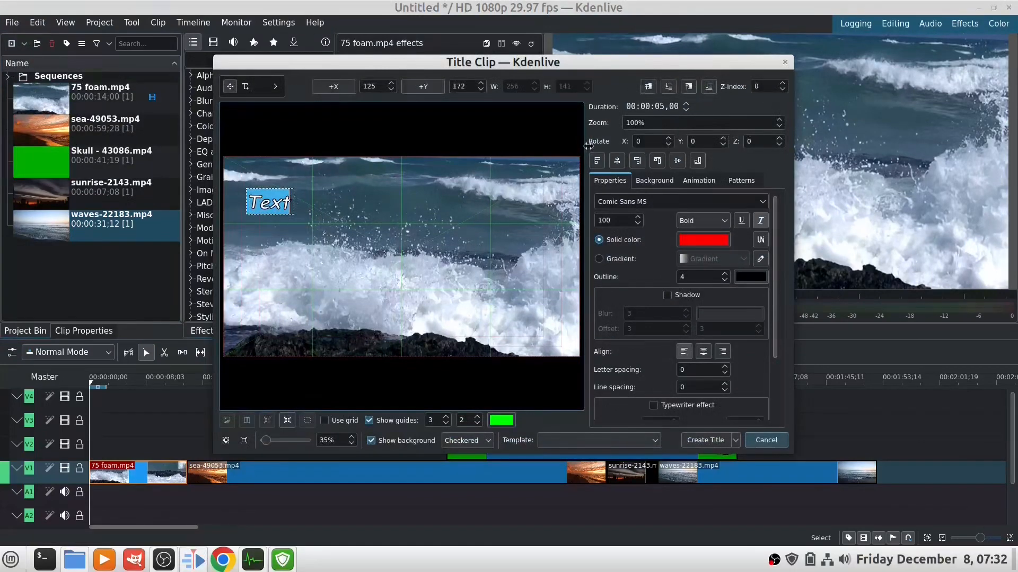
text(Kdenlive)
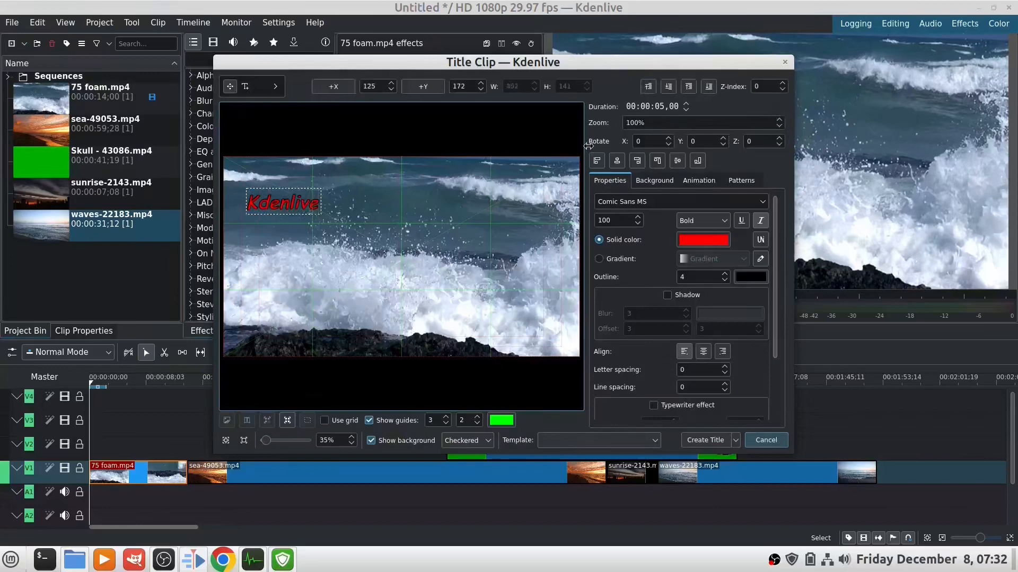
text( 23.08)
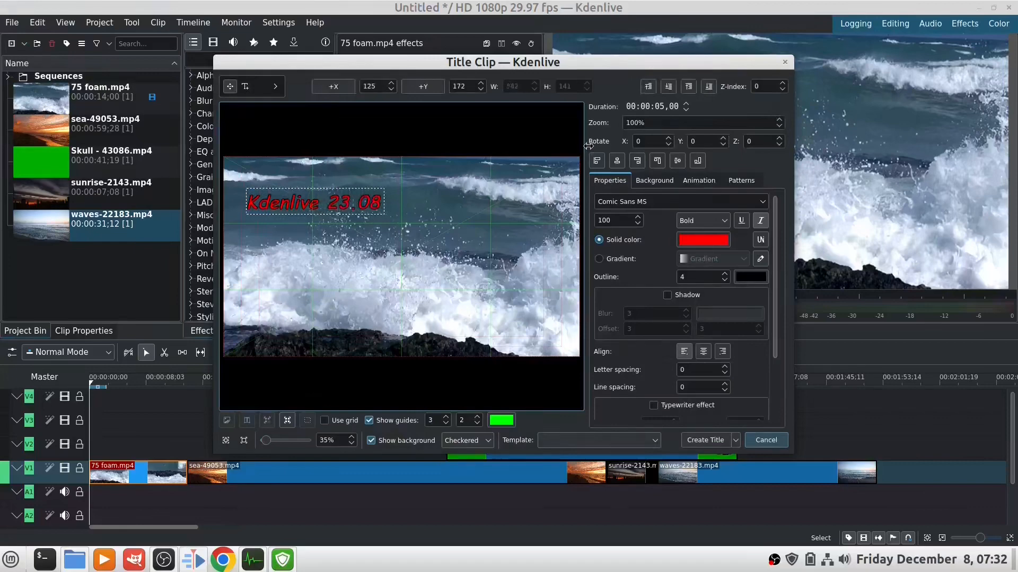
text(.4 update)
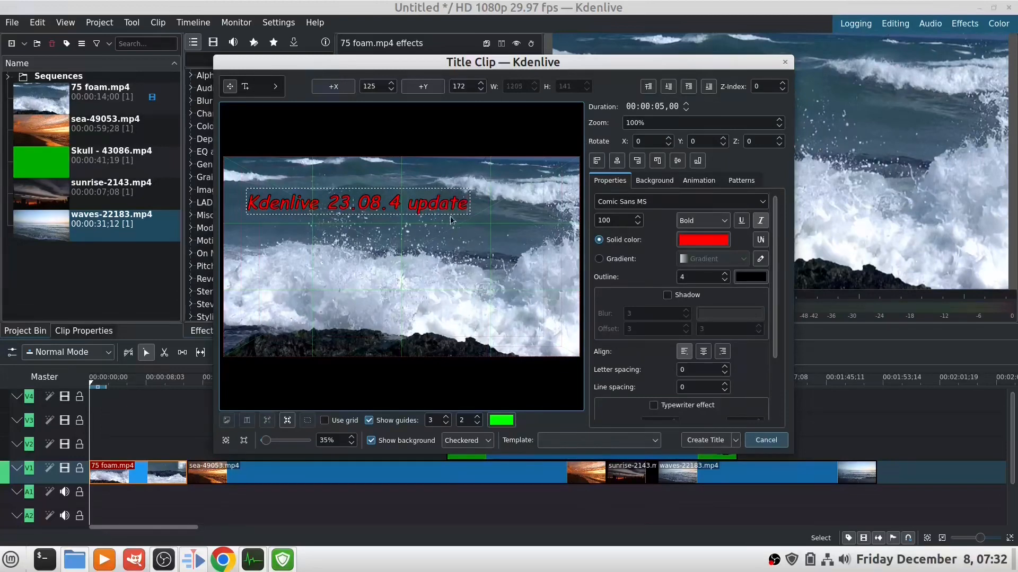
Set the title text's font size to 130 after trying 150, and center-align the text.
click(616, 221)
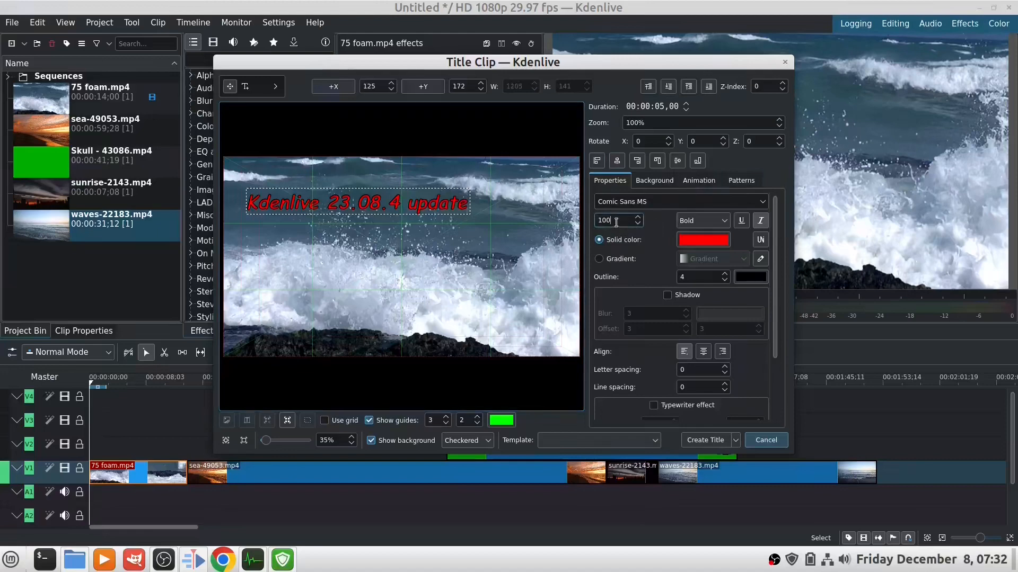
key(BackSpace)
key(BackSpace)
text(5)
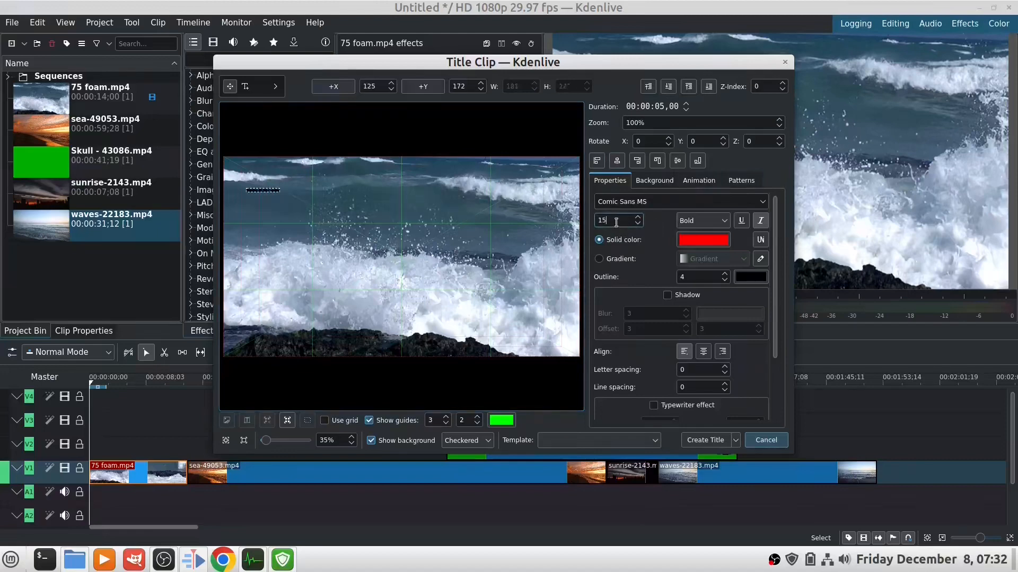
text(0)
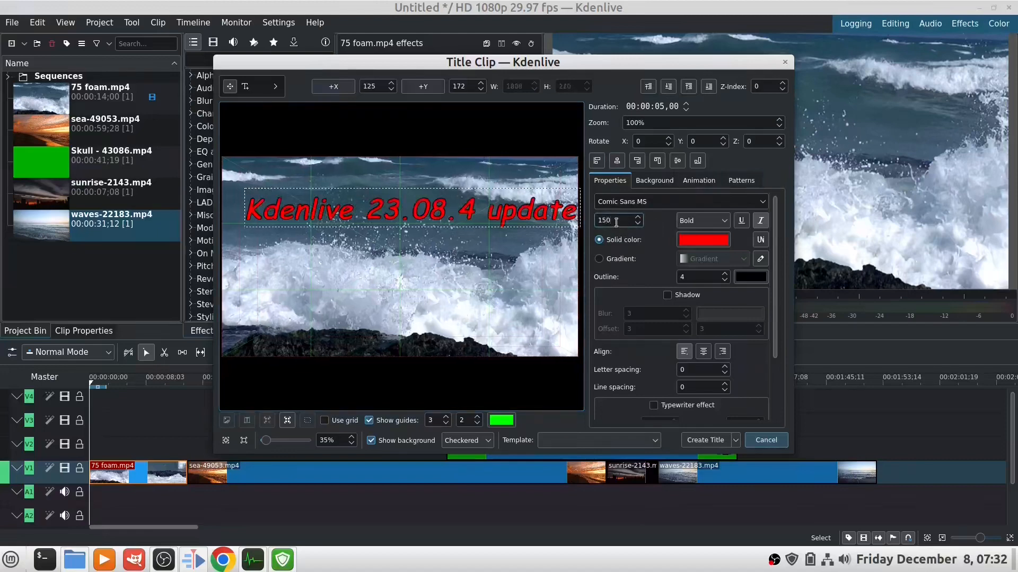
key(BackSpace)
key(BackSpace)
text(3)
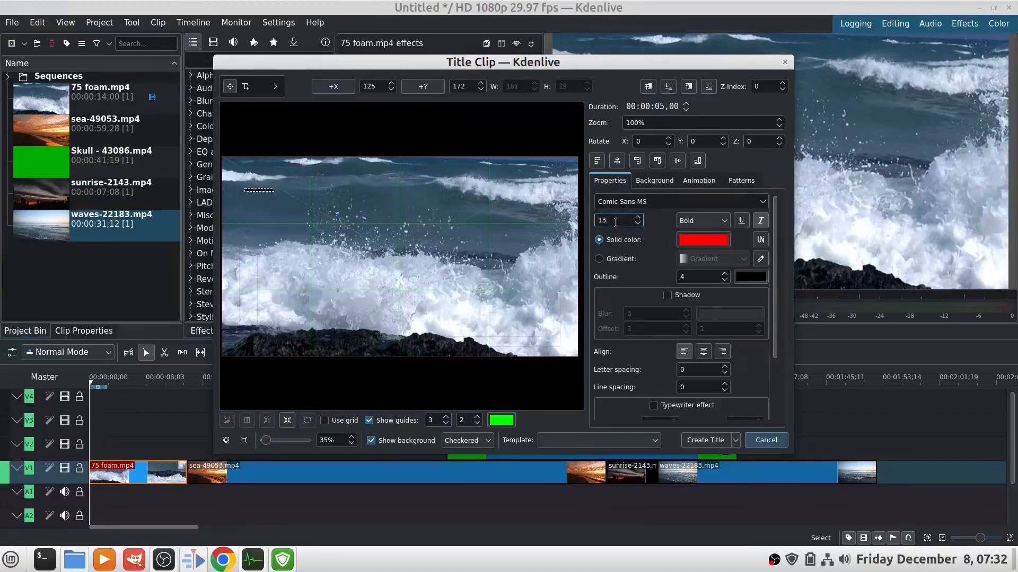
text(0)
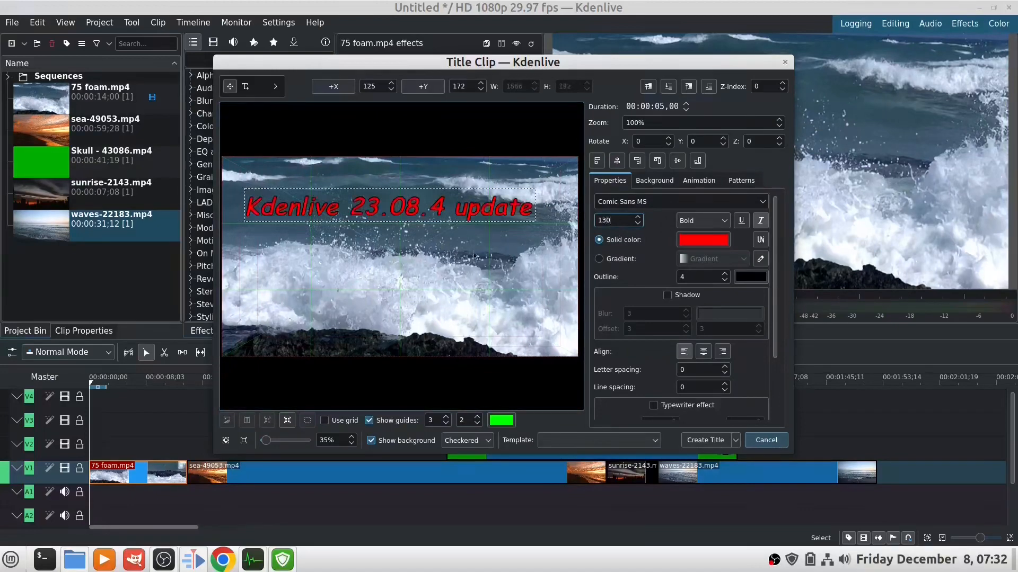
click(703, 352)
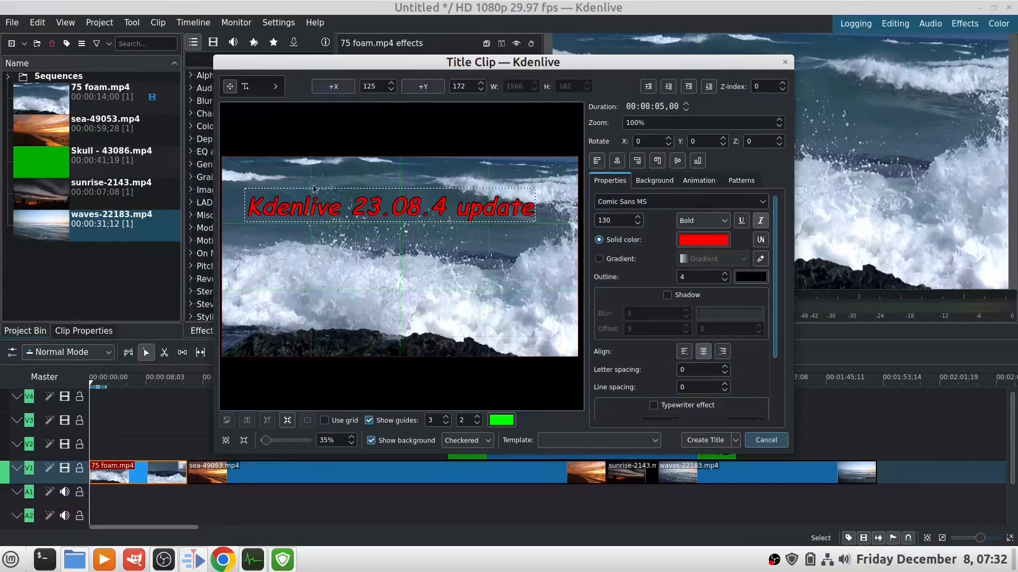
Enable a shadow with a horizontal offset of 12 on the title text, and move the title up to about X 122, Y 115.
click(668, 296)
click(646, 330)
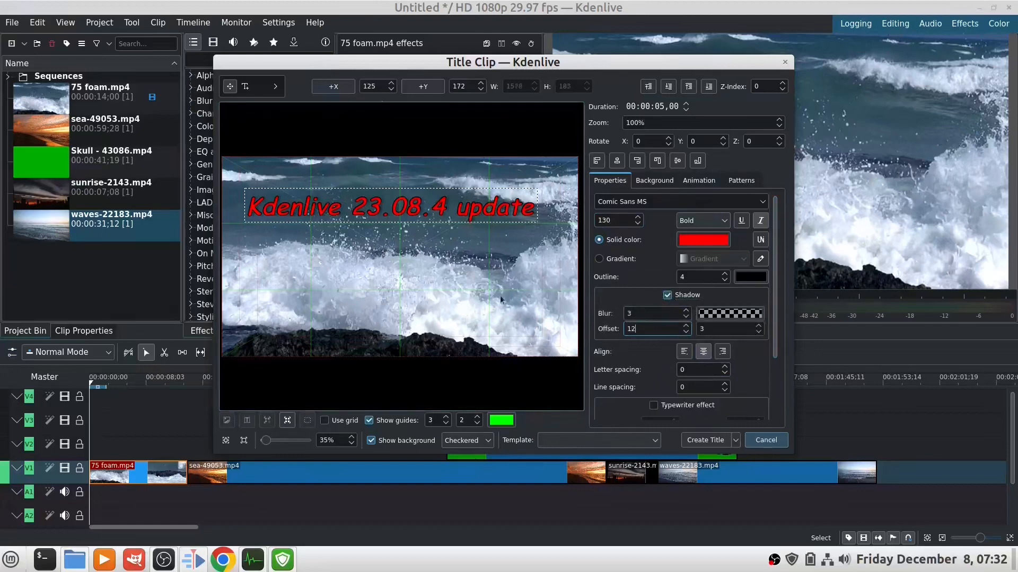
click(522, 284)
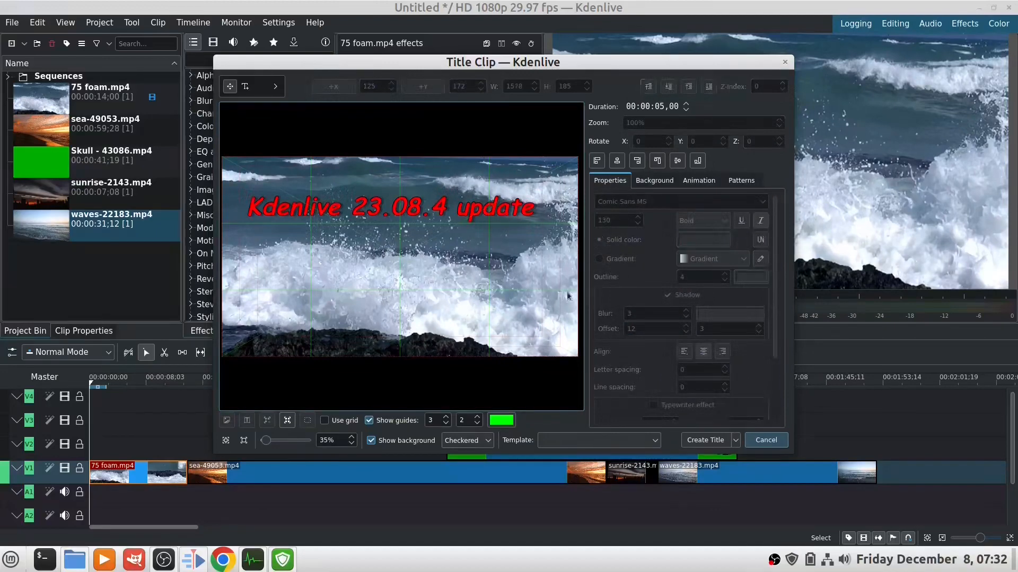
drag(395, 199, 395, 176)
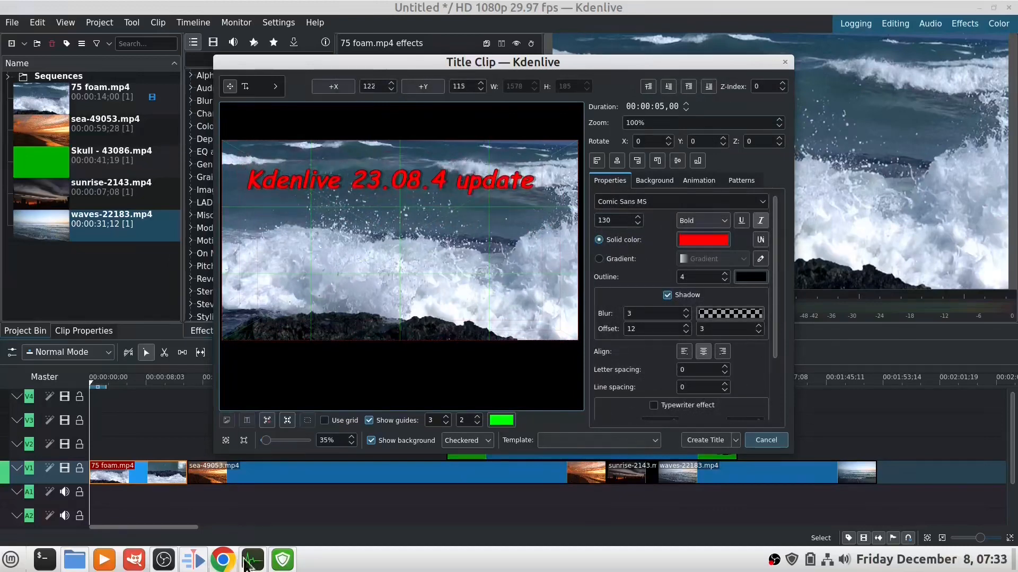
Check the running processes and the CPU and memory usage in System Monitor, and return to the title editor.
mouse_move(78, 565)
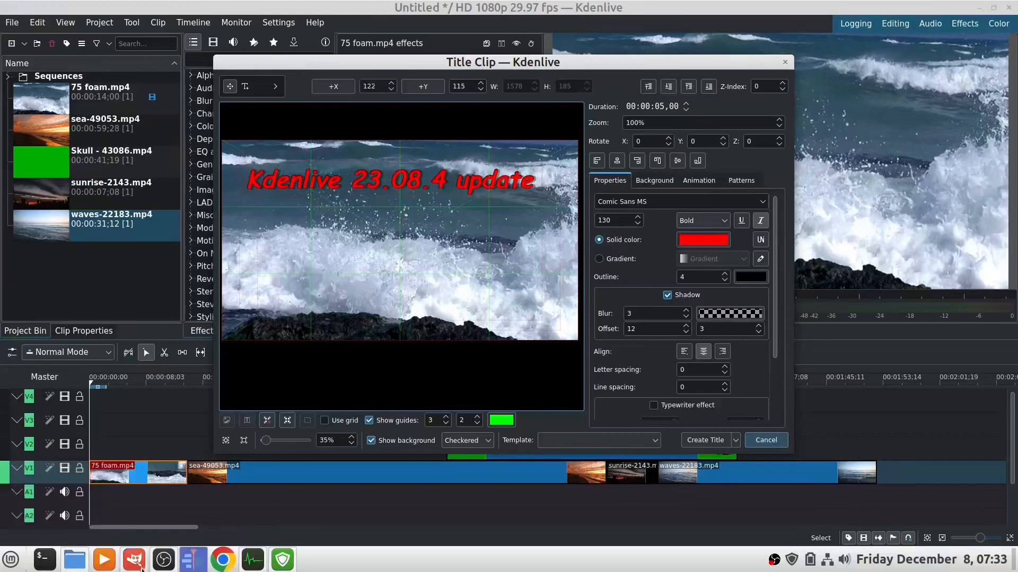
click(252, 559)
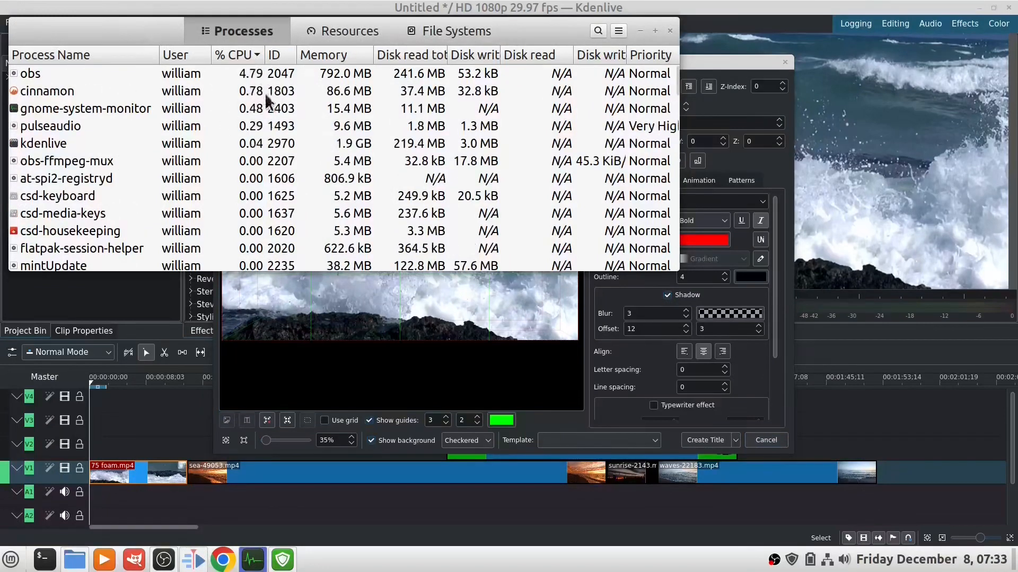
click(338, 29)
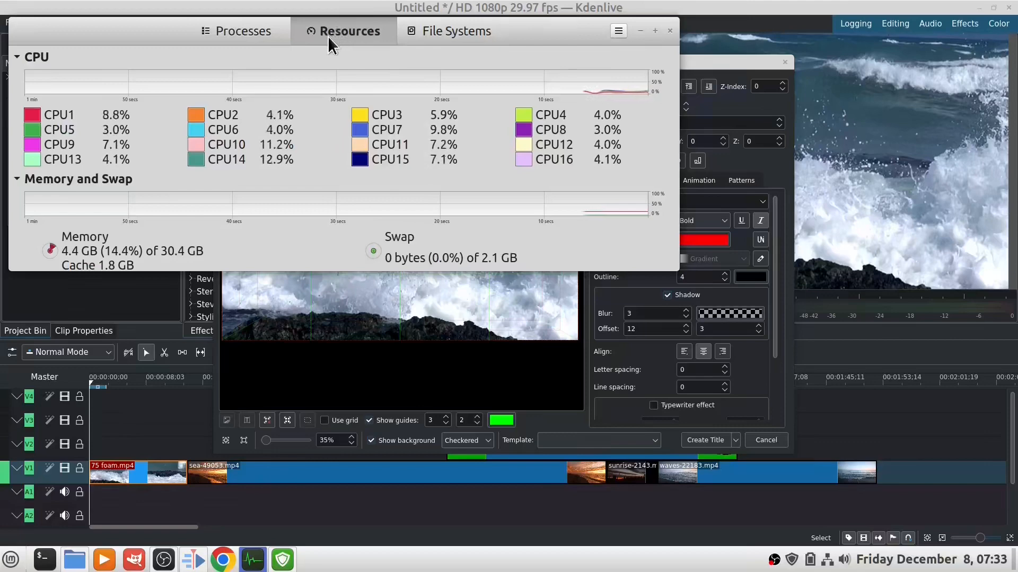
click(235, 31)
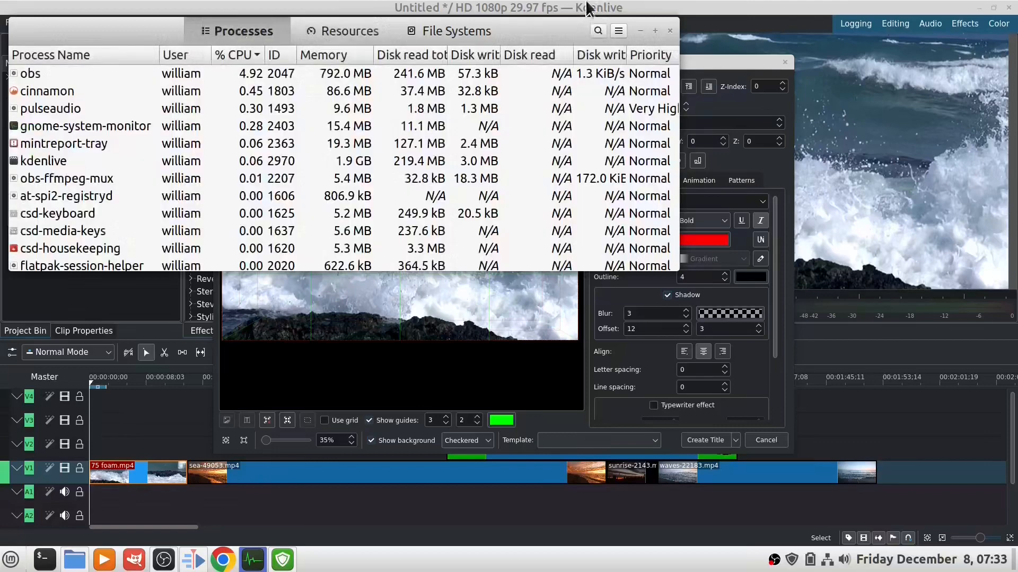
click(641, 31)
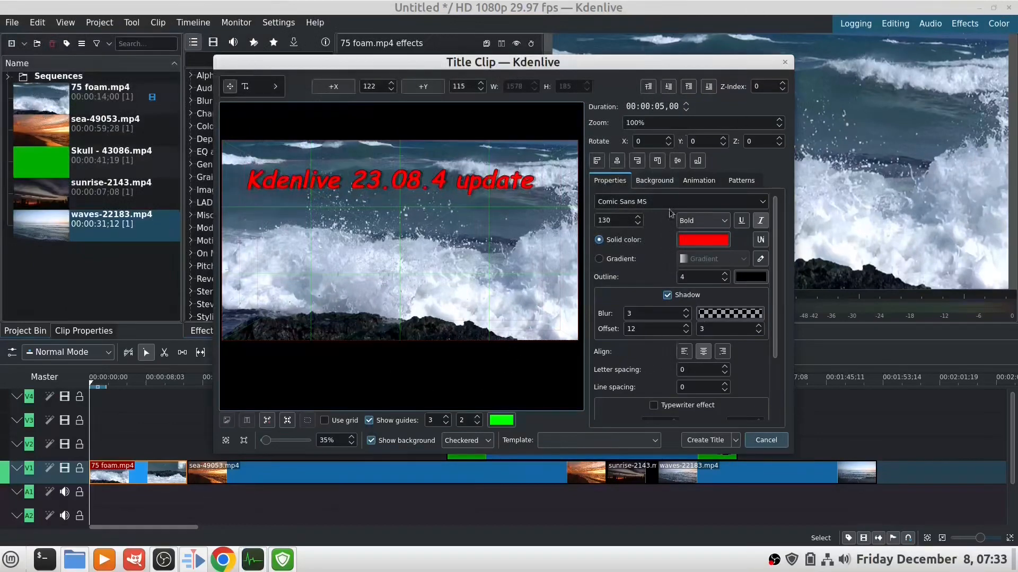
Animate the title with a 50% start viewport placed beyond the frame's upper-left corner at about X -954, Y -554, and create the title.
click(700, 180)
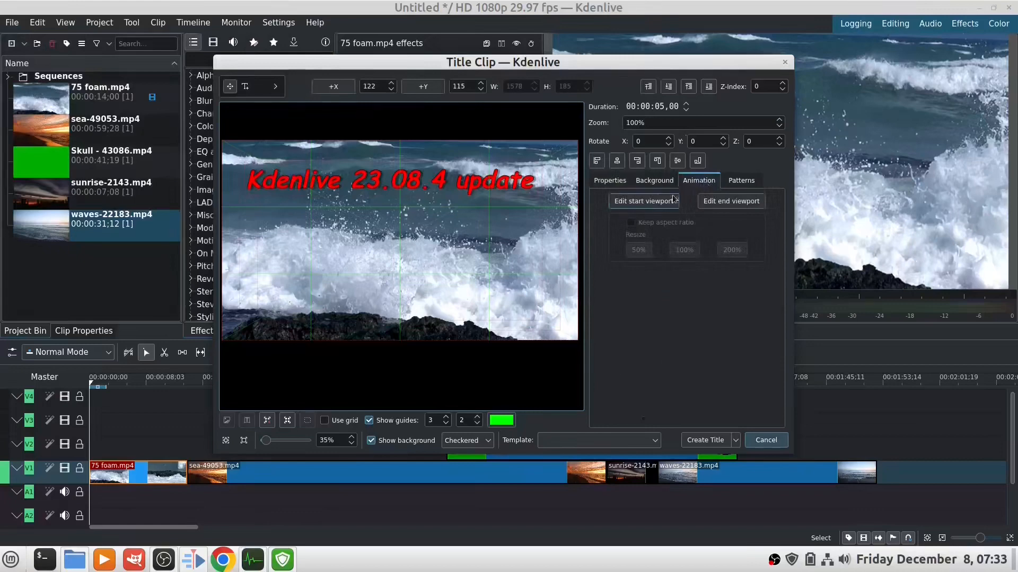
click(653, 205)
click(634, 253)
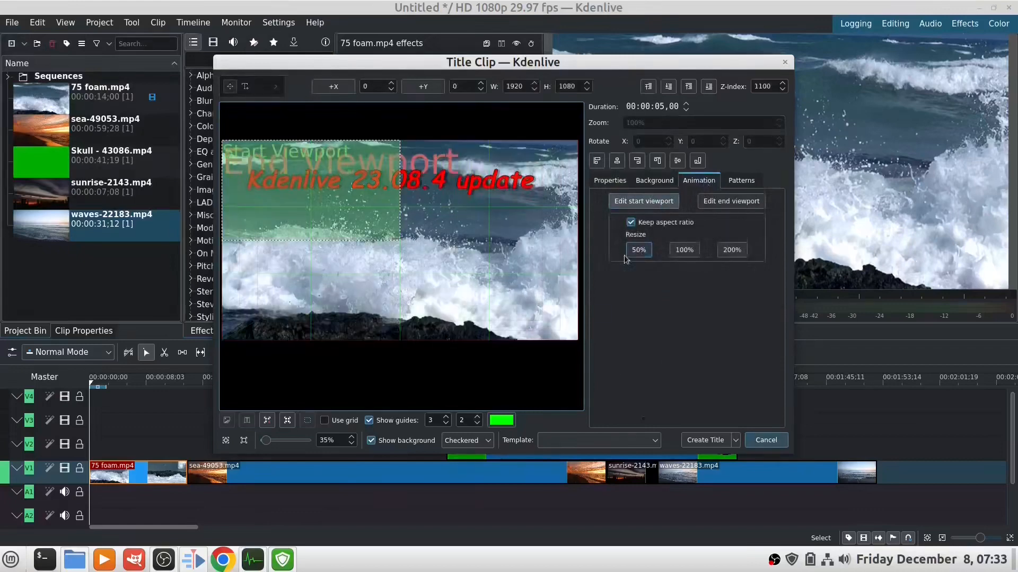
drag(337, 212, 164, 137)
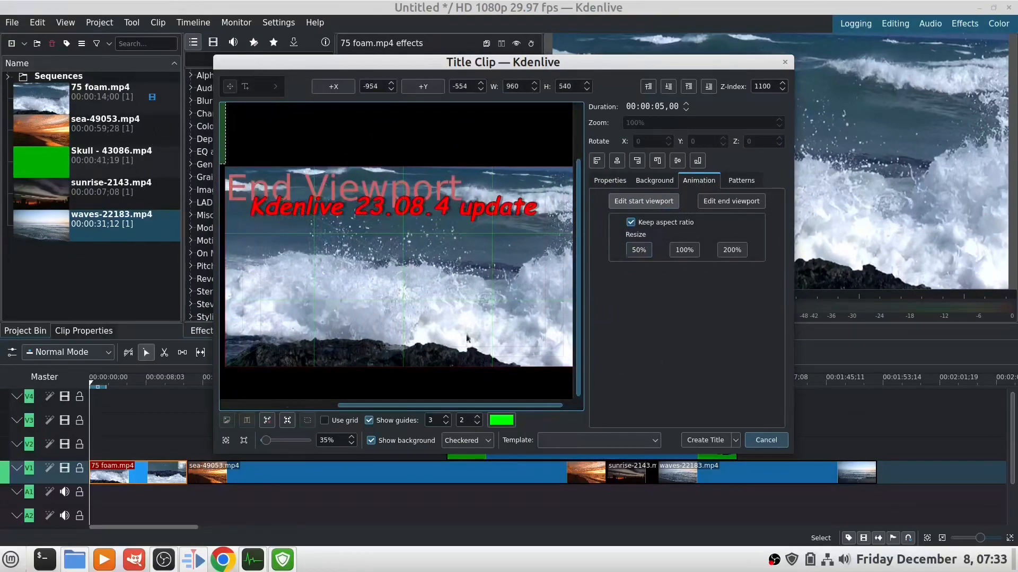
click(707, 444)
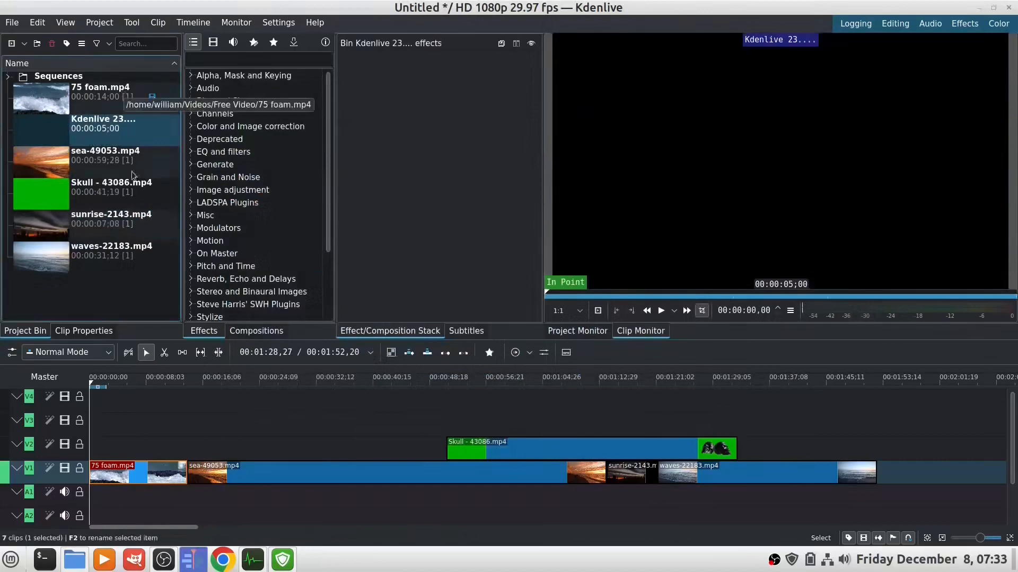
Place the title clip at the start of track V2, and import 3 logo.png from the Pictures png folder onto the start of V3.
drag(79, 132, 149, 448)
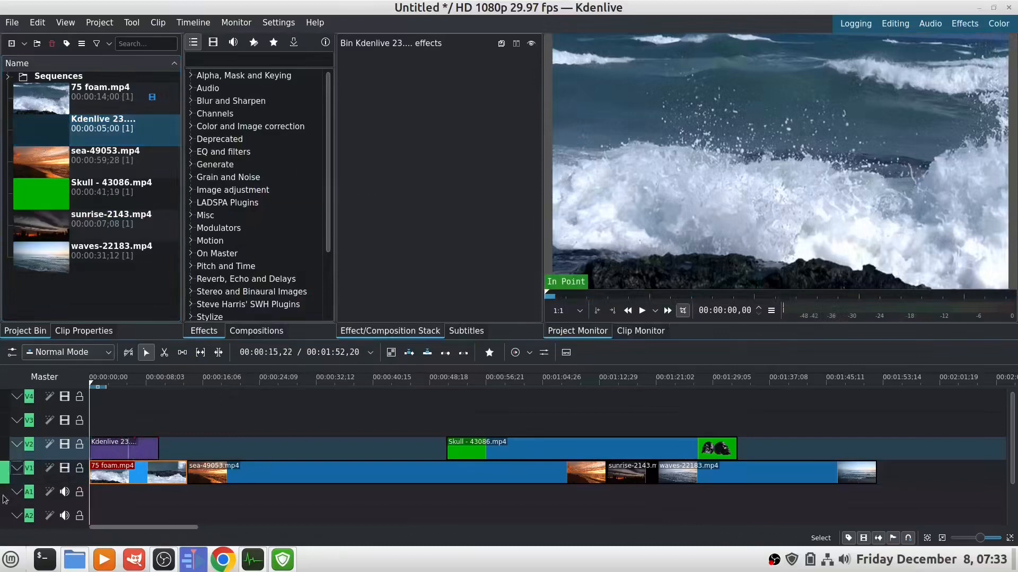
click(68, 565)
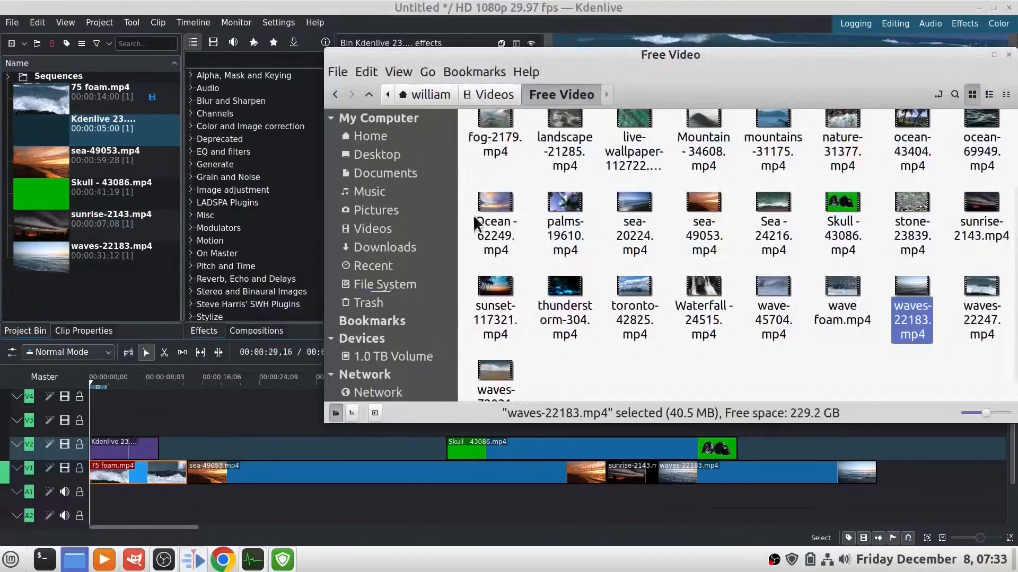
click(377, 213)
double_click(491, 278)
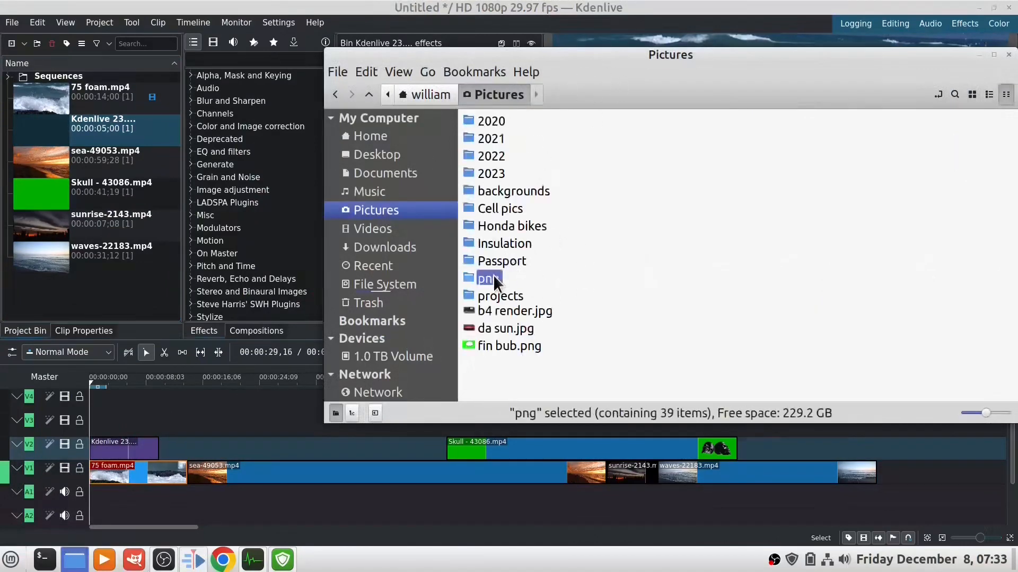
drag(487, 161, 87, 307)
drag(42, 98, 158, 424)
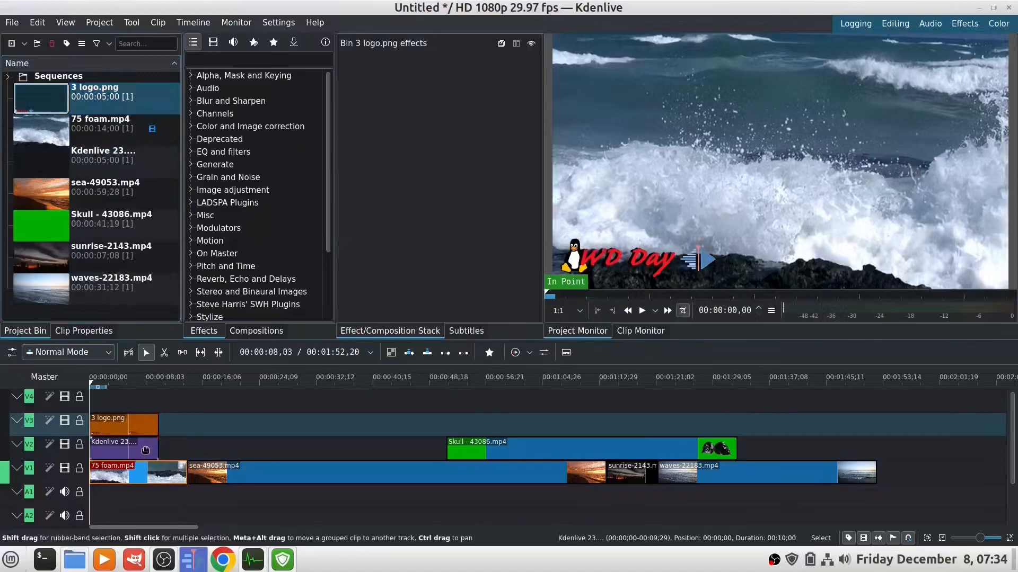
Add a Fade out effect to the title clip on V2 and to the 3 logo.png clip on V3.
click(146, 450)
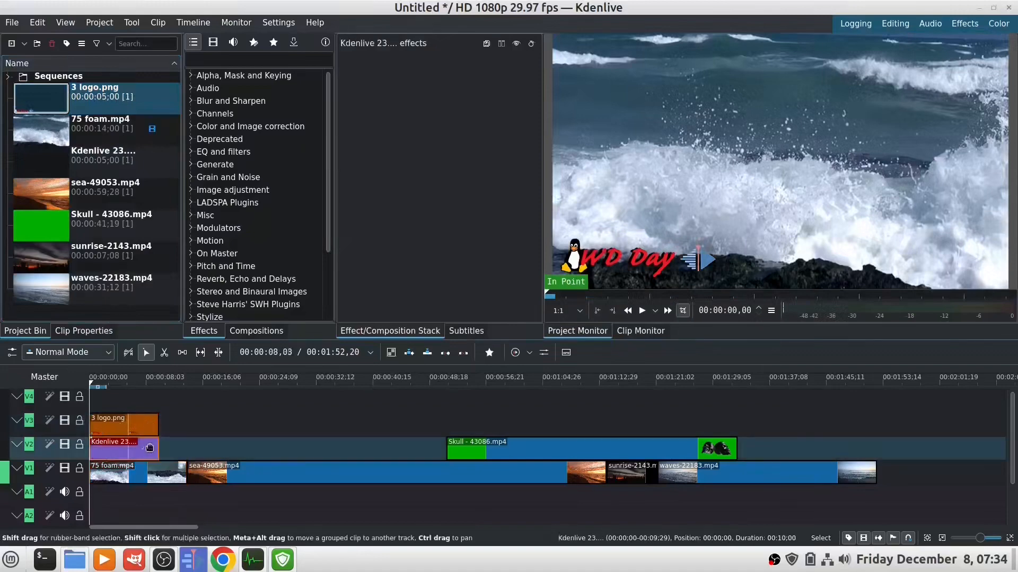
click(272, 42)
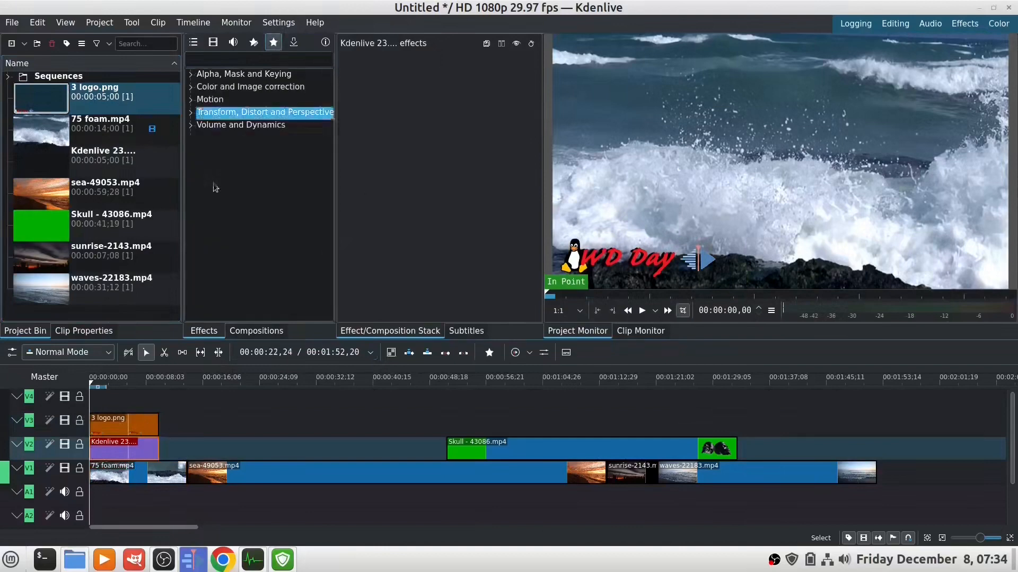
click(263, 333)
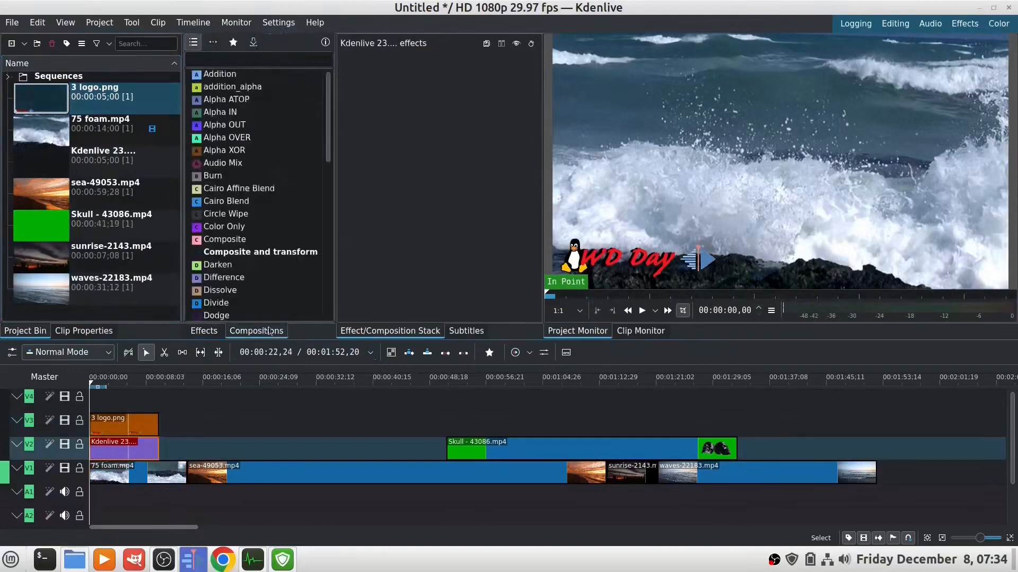
click(233, 42)
click(213, 333)
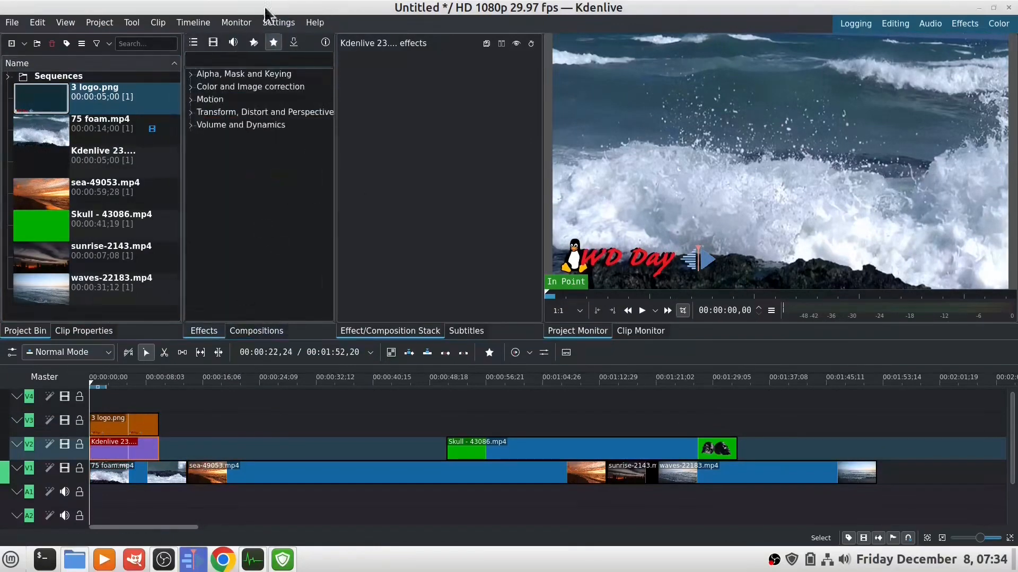
click(191, 100)
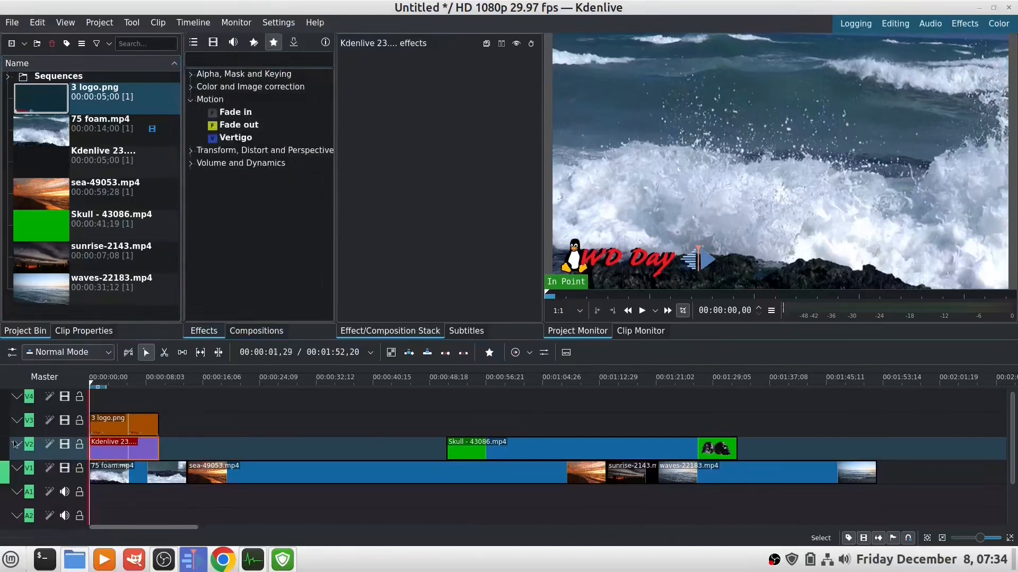
click(260, 126)
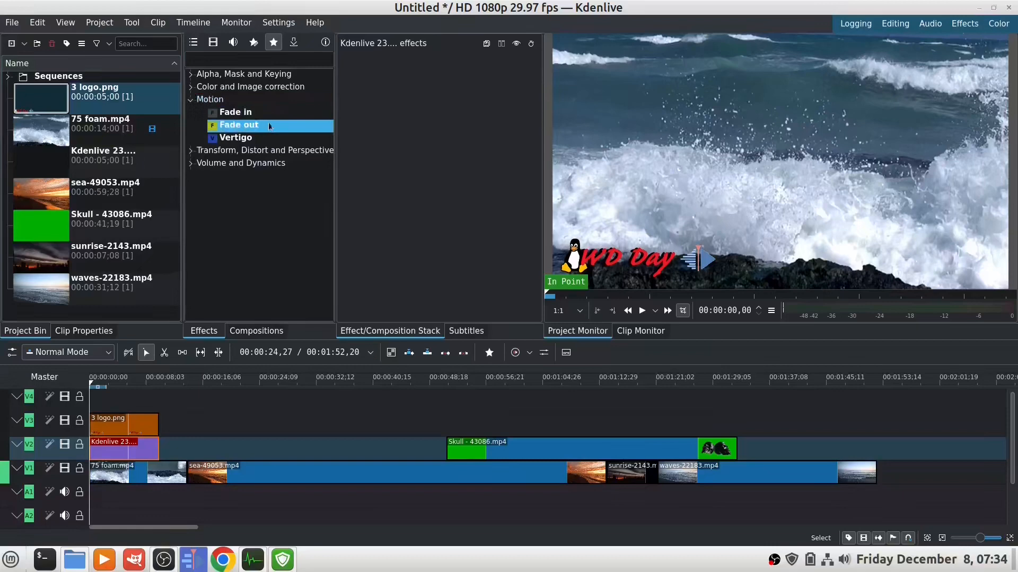
double_click(269, 128)
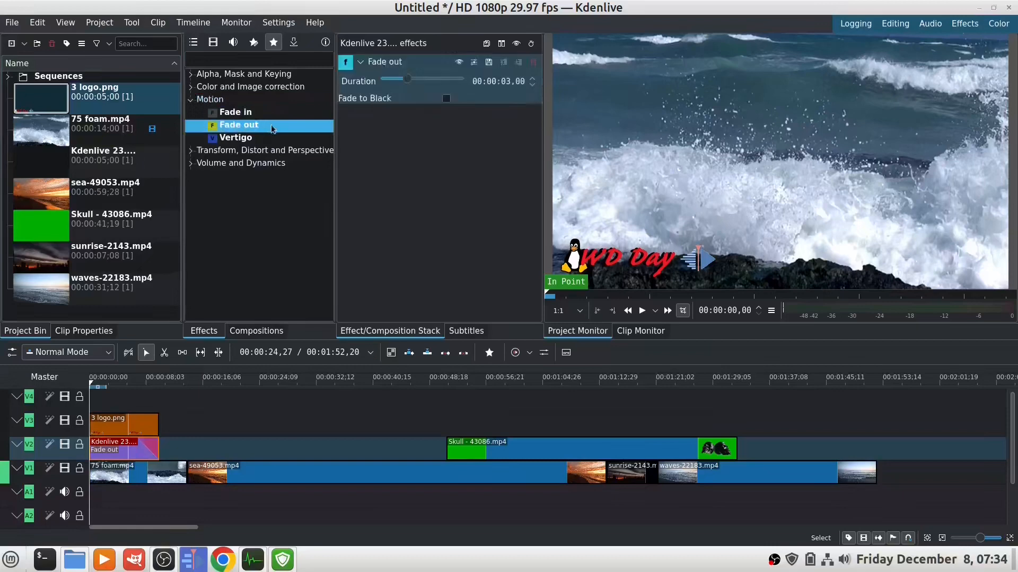
click(146, 425)
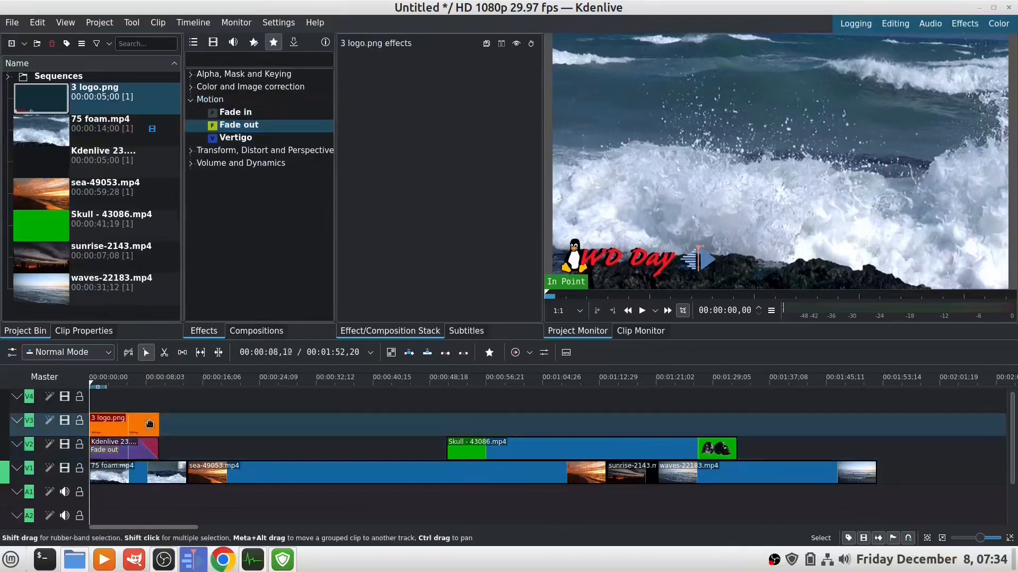
double_click(252, 127)
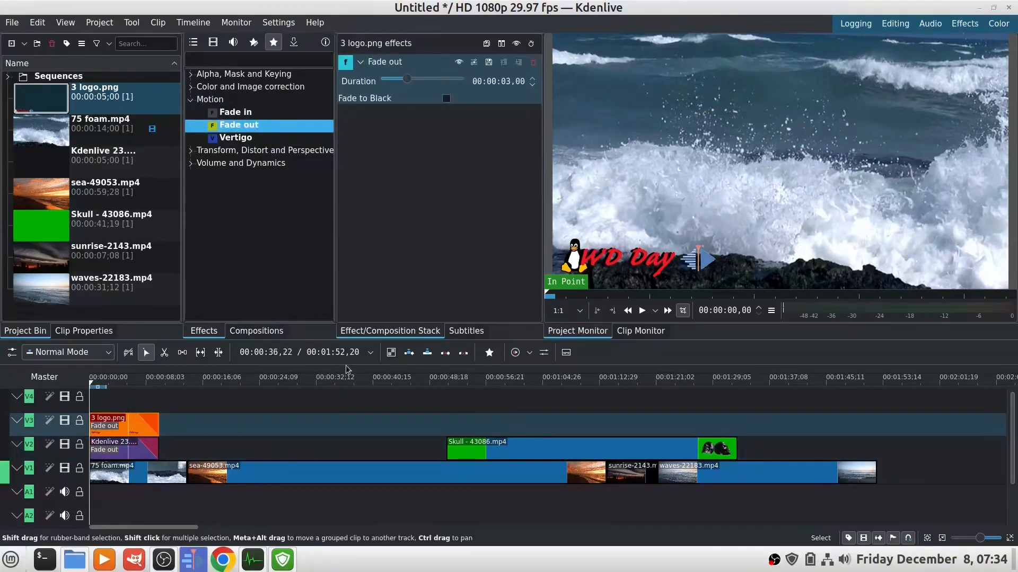
Apply Chroma Key: Advanced to the Skull - 43086.mp4 clip and sample the green background from the monitor as the key colour.
click(547, 455)
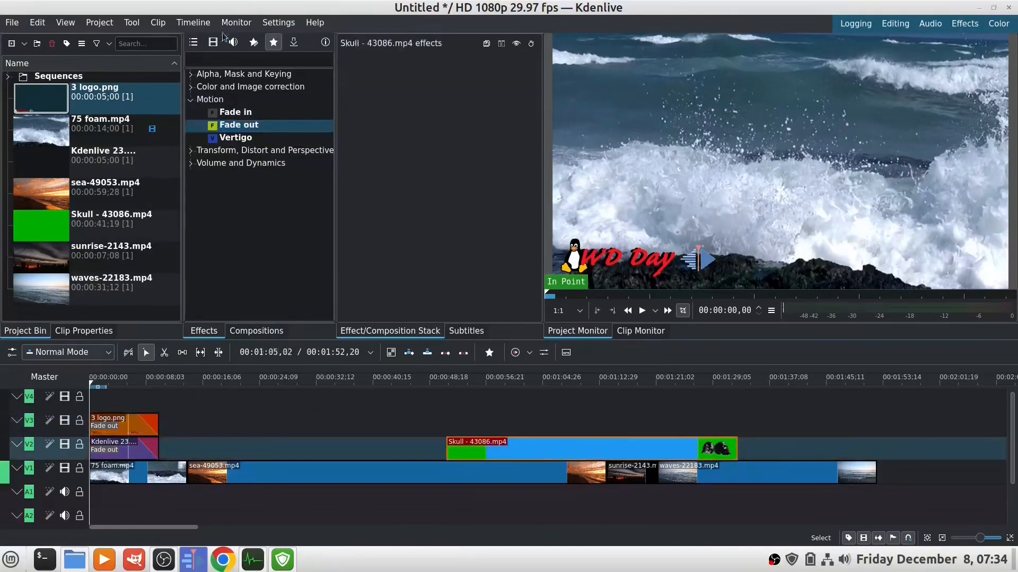
click(191, 75)
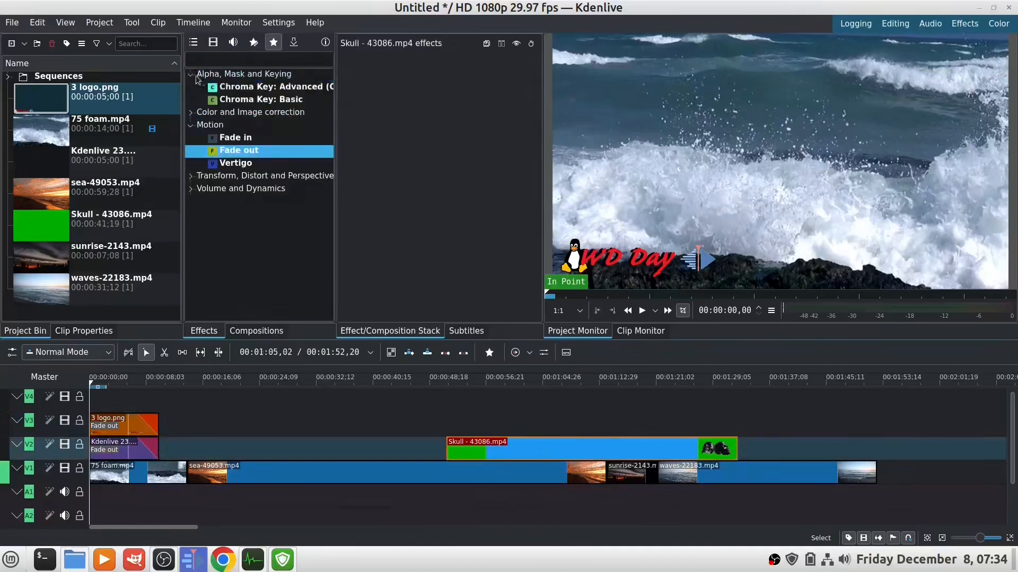
double_click(256, 89)
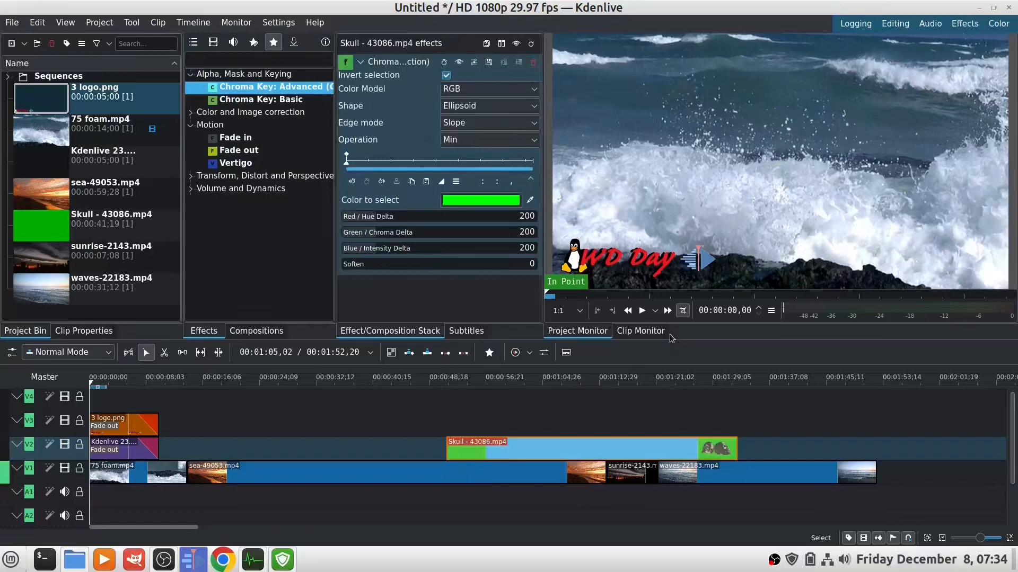
click(536, 377)
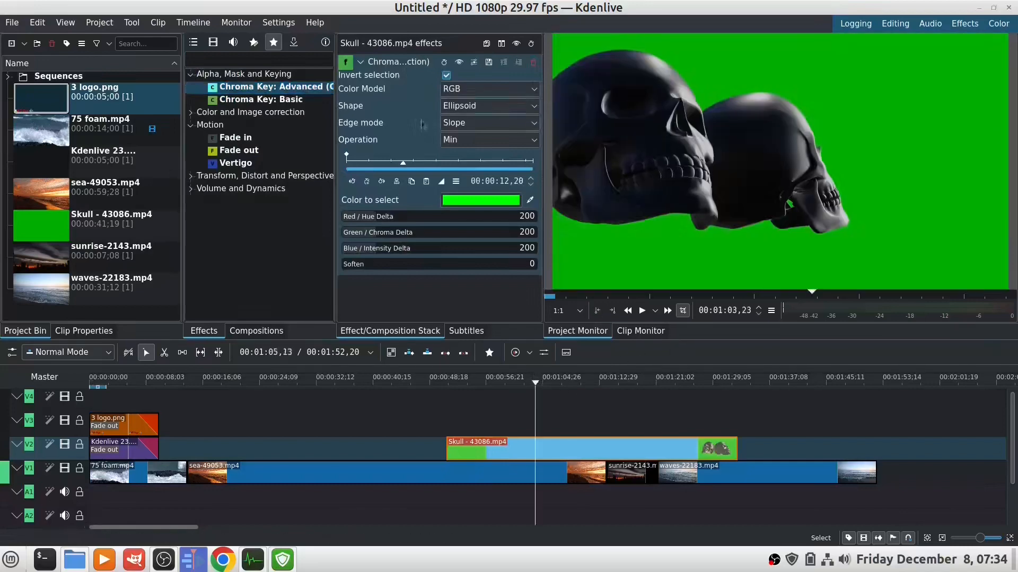
click(476, 199)
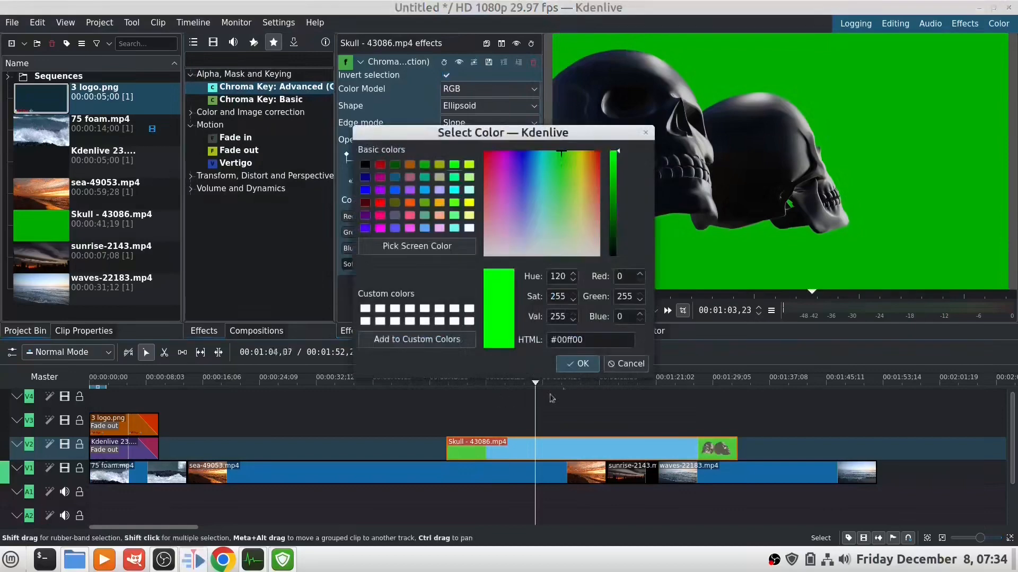
click(582, 364)
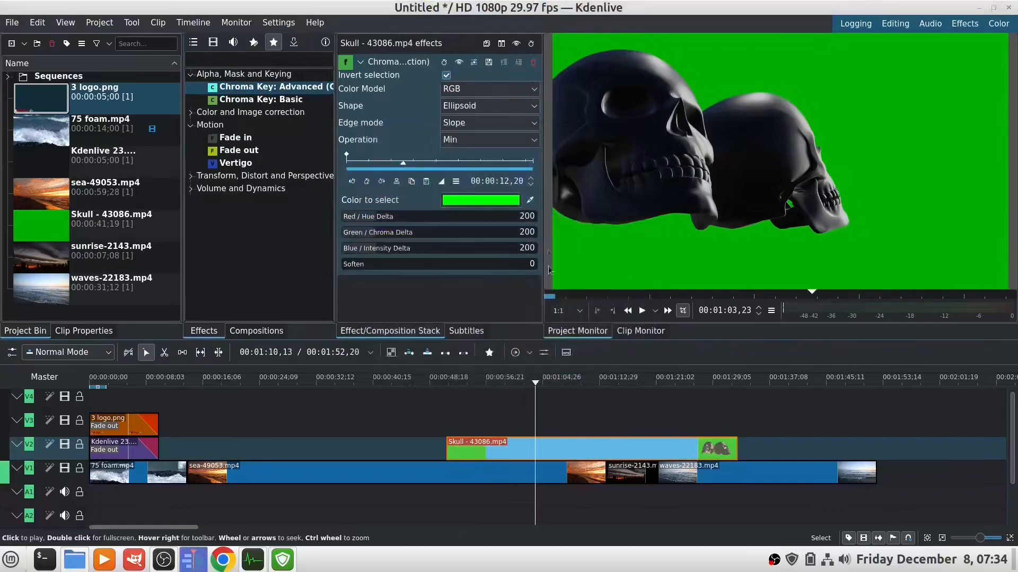
click(531, 202)
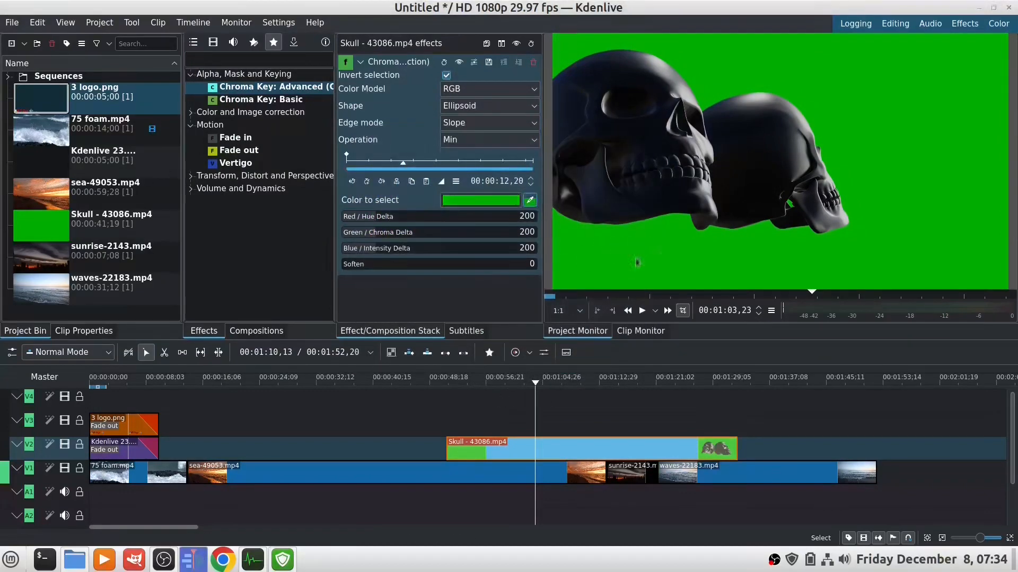
click(636, 263)
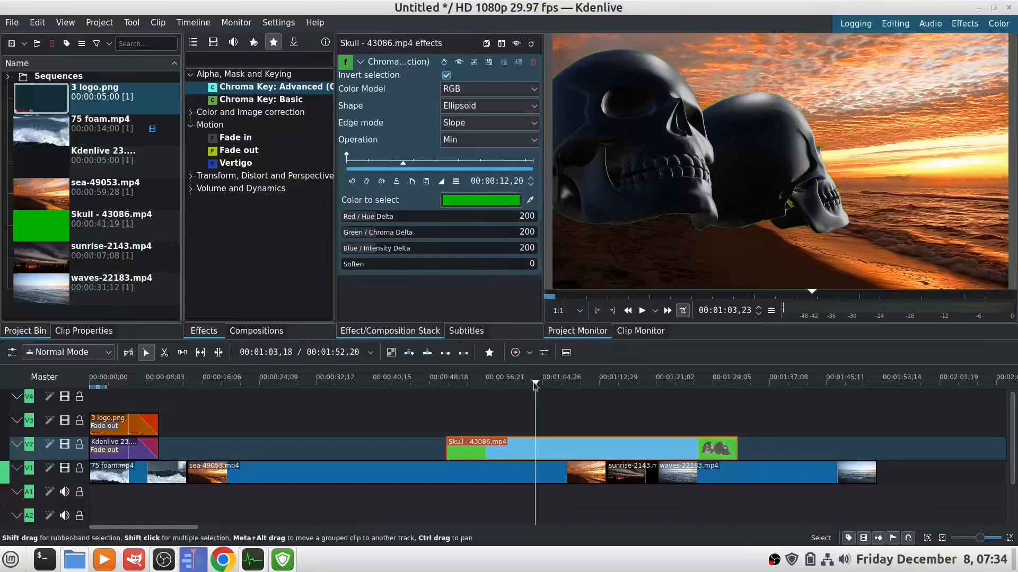
Set the skull clip's speed to 300% and move it along V2 over the cut between sea-49053.mp4 and sunrise-2143.mp4.
right_click(559, 454)
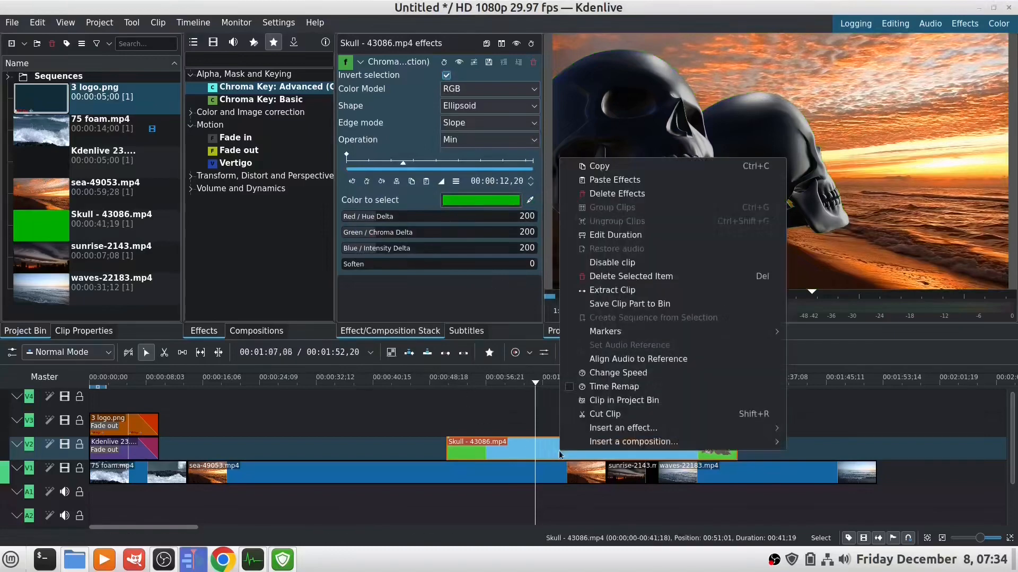
click(626, 372)
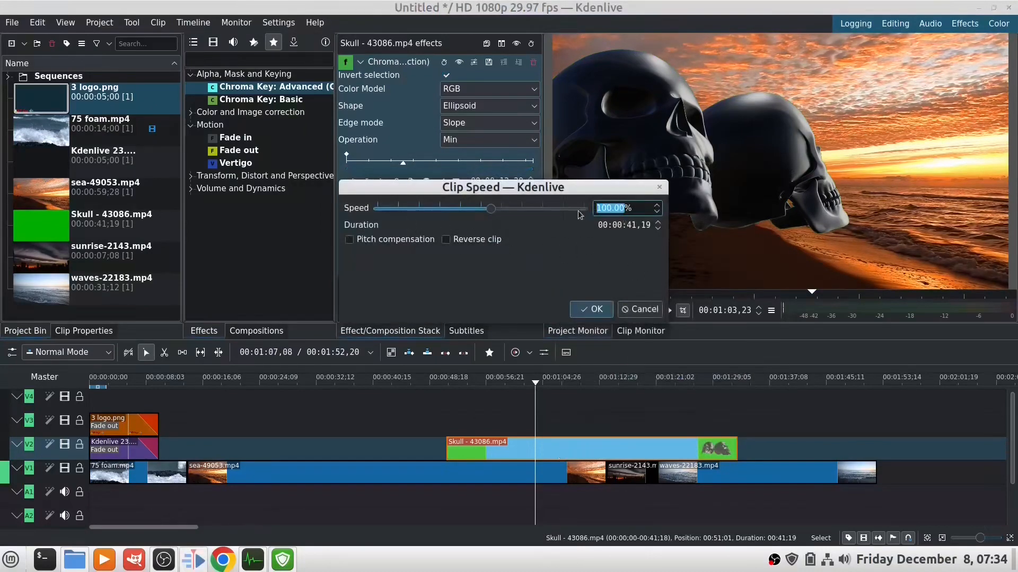
text(300)
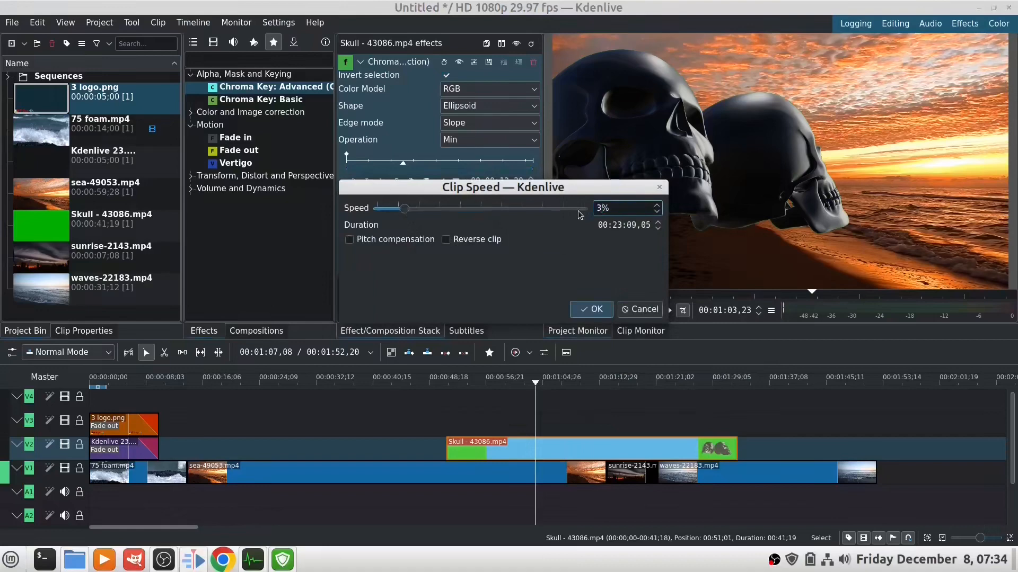
click(590, 310)
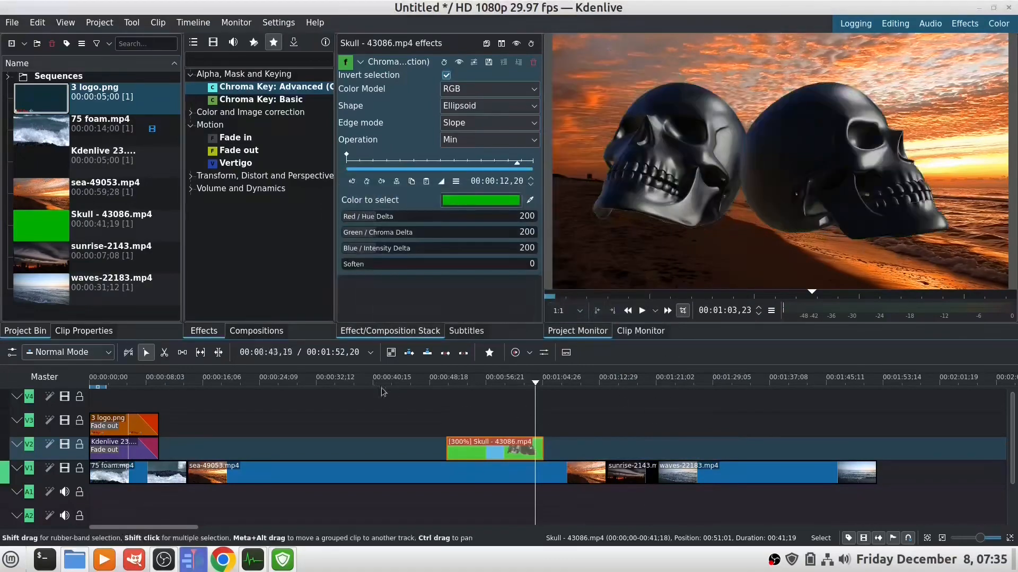
drag(491, 452, 627, 445)
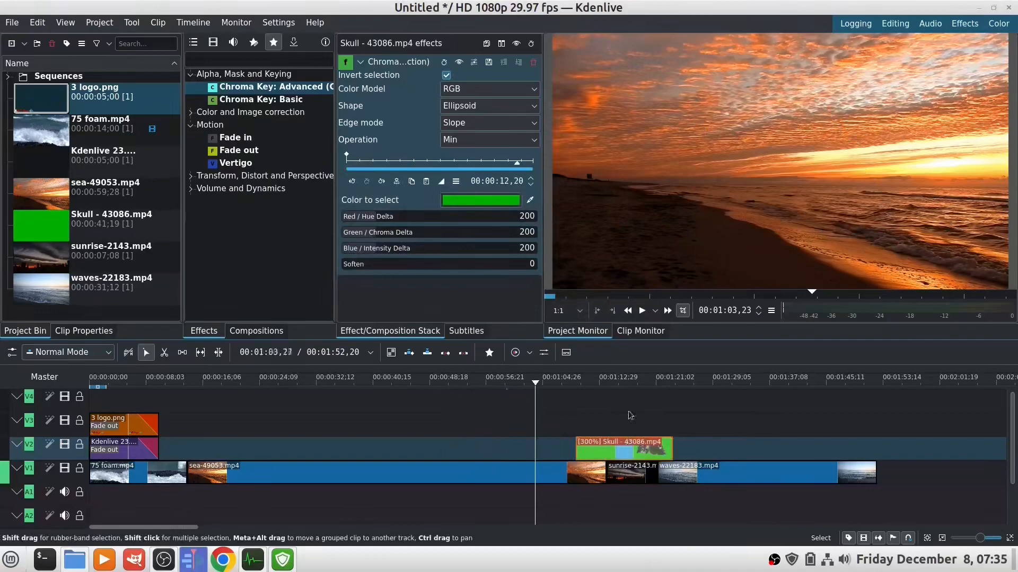
Set the skull clip's chroma key Soften value to about 619 after trying 436, playing the section before and after the change.
key(space)
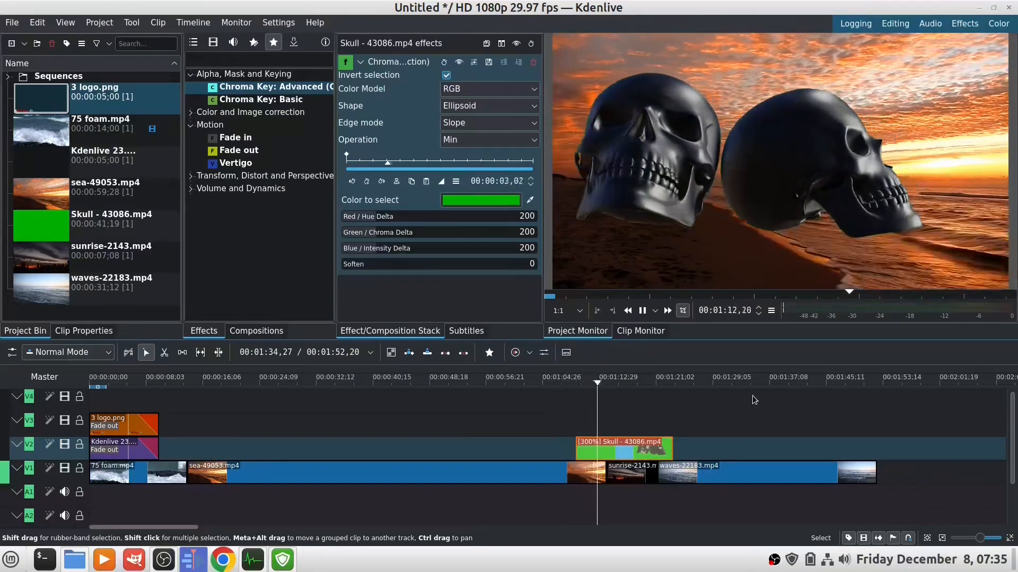
key(space)
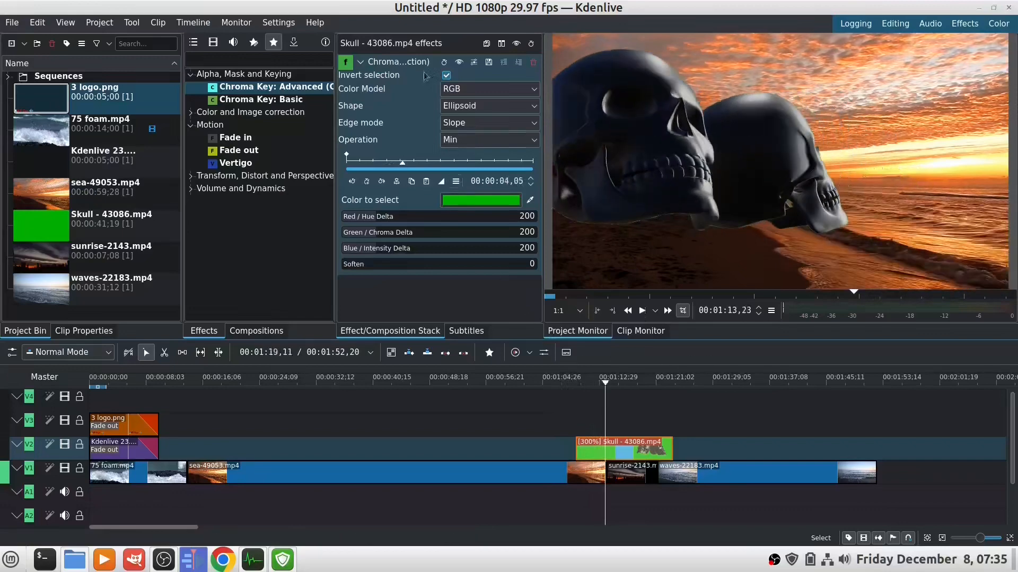
click(417, 268)
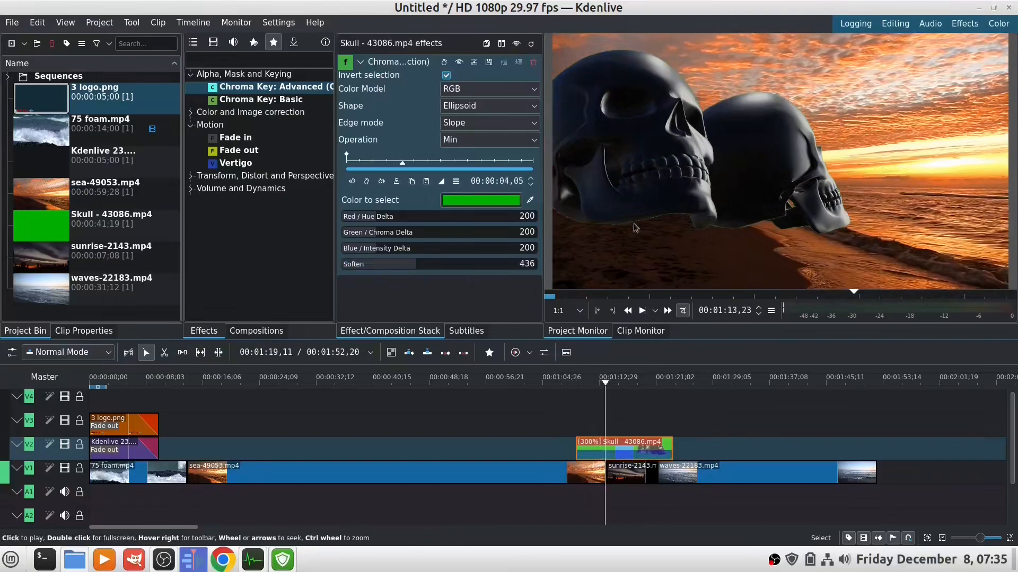
click(448, 267)
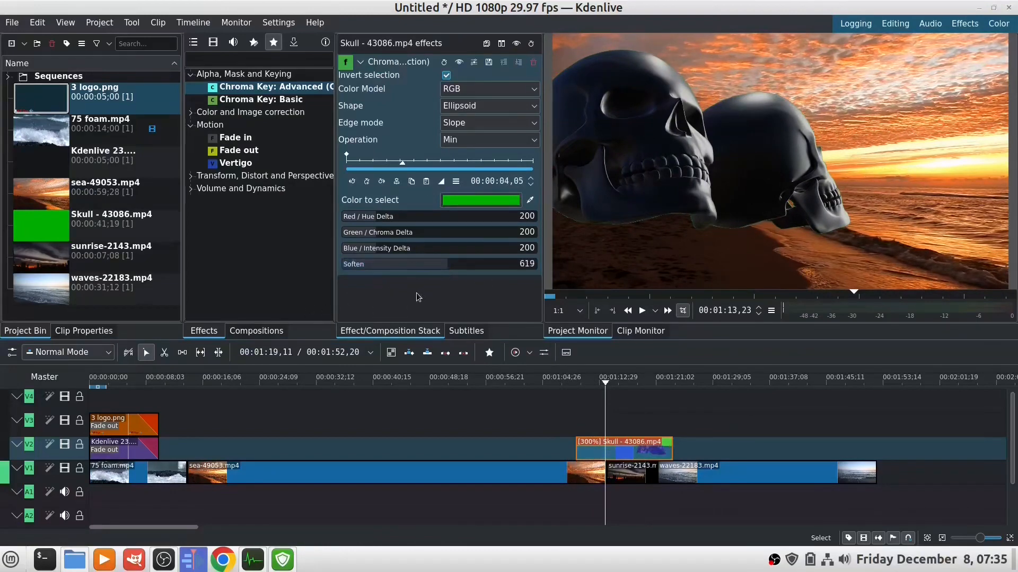
key(space)
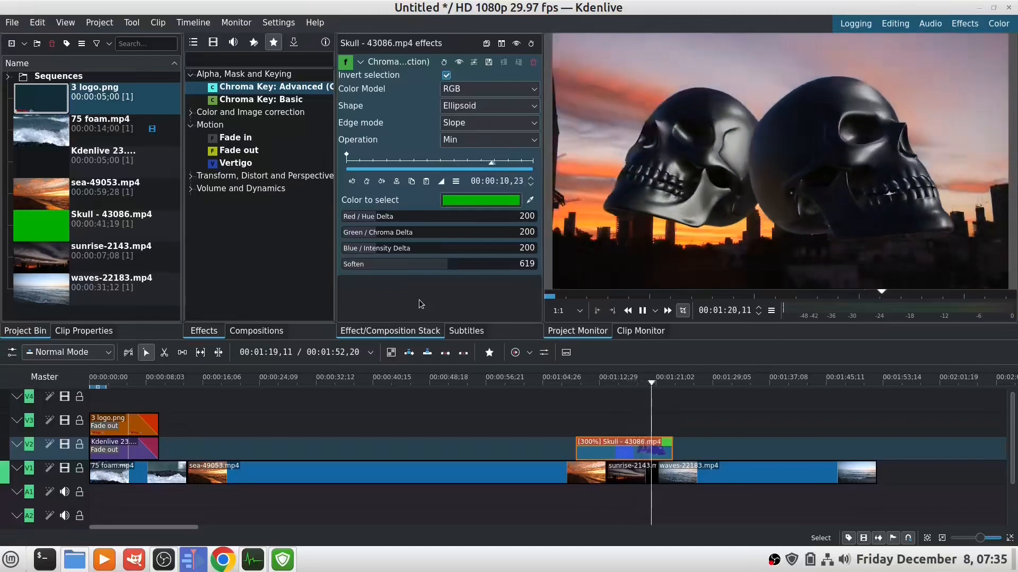
Stop playback and add a Wipe composition at the cut between sunrise-2143.mp4 and waves-22183.mp4 on V1, using the Square 2 method.
key(space)
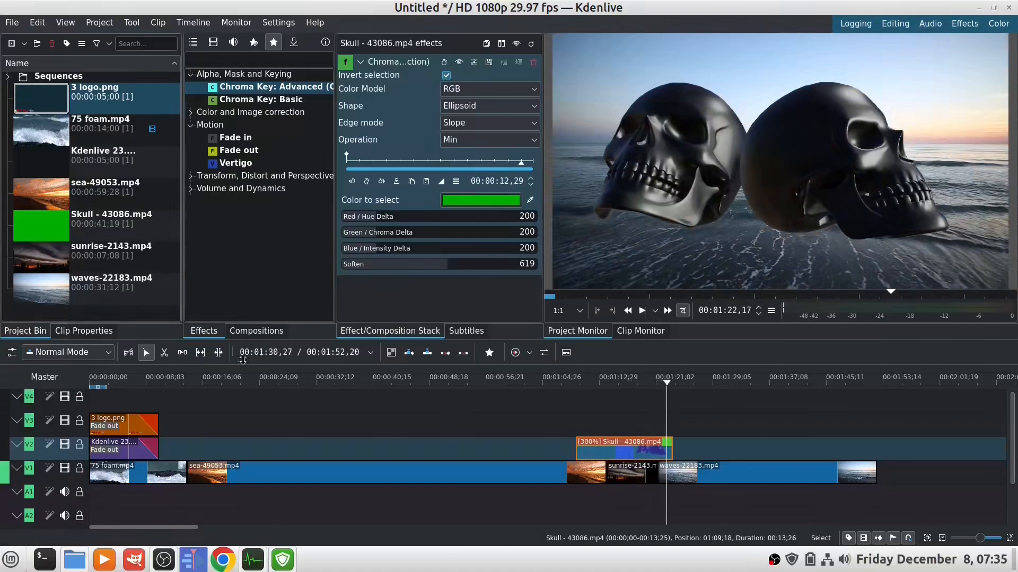
click(257, 331)
click(254, 88)
drag(257, 89, 645, 484)
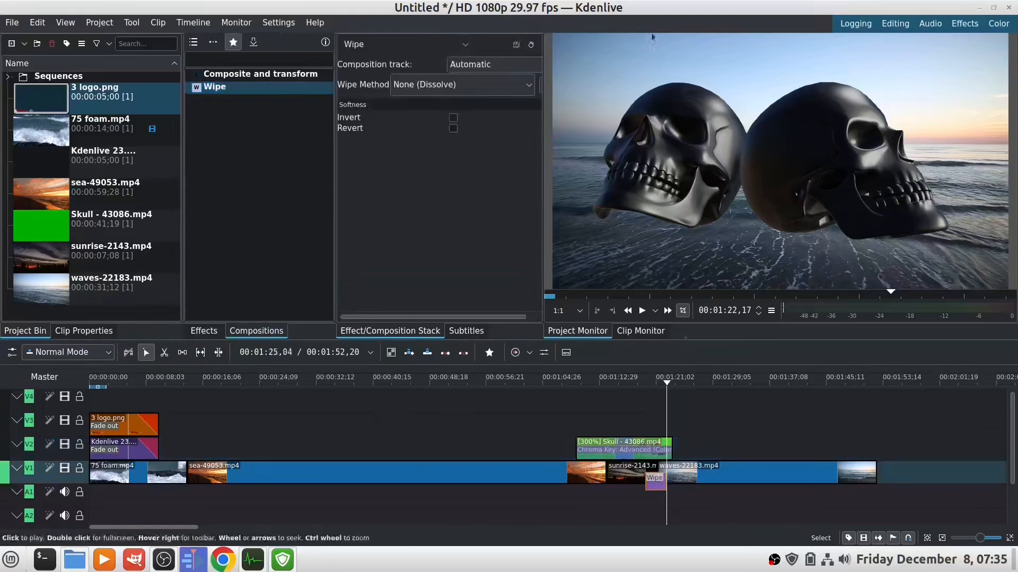
click(531, 87)
scroll(466, 166, down, 5)
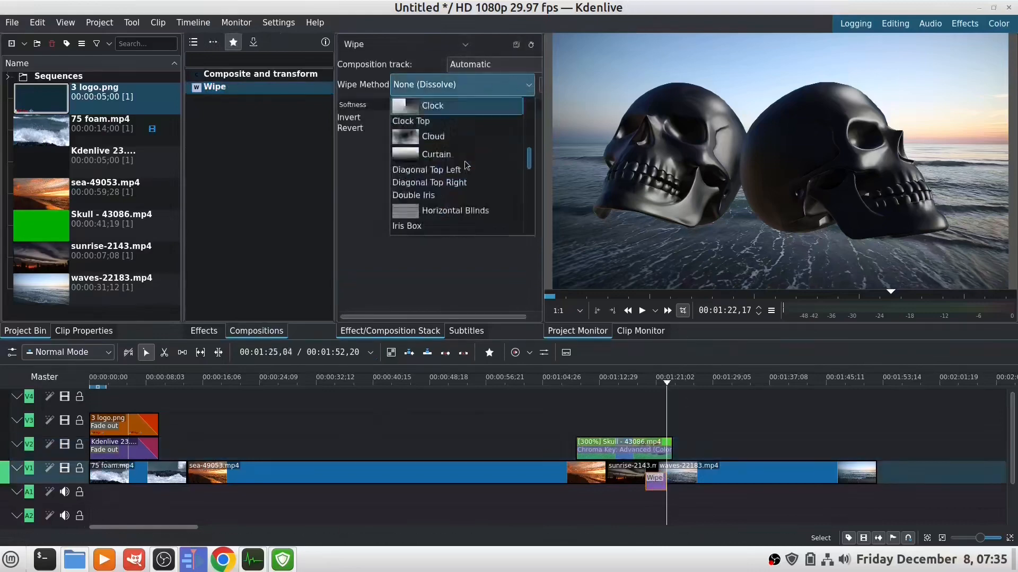
scroll(466, 166, down, 10)
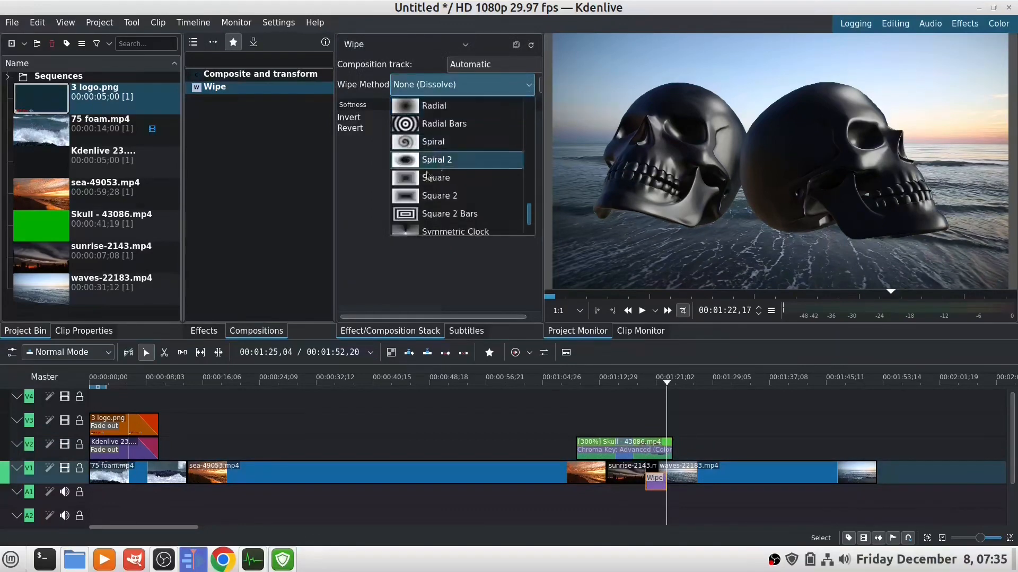
click(407, 197)
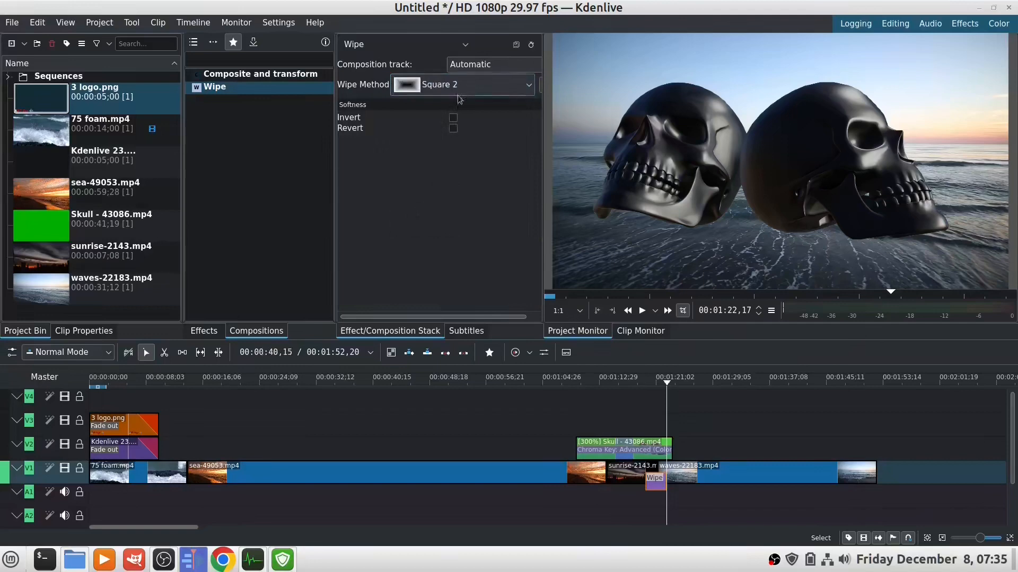
Add a Wipe composition at the start of sea-49053.mp4 on V1 and set its wipe method to Square 2.
click(221, 92)
drag(222, 91, 190, 482)
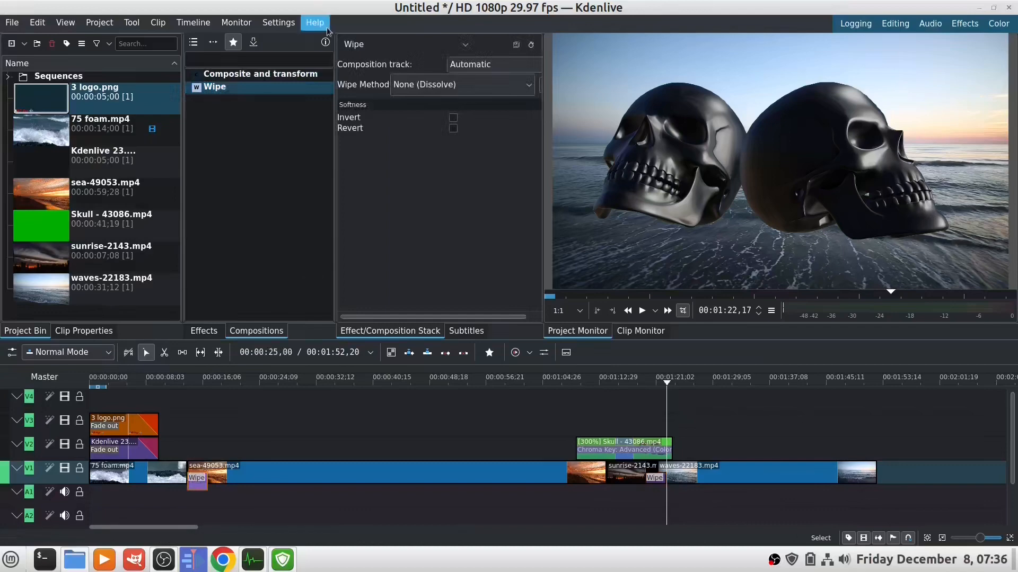
click(493, 89)
scroll(440, 186, down, 3)
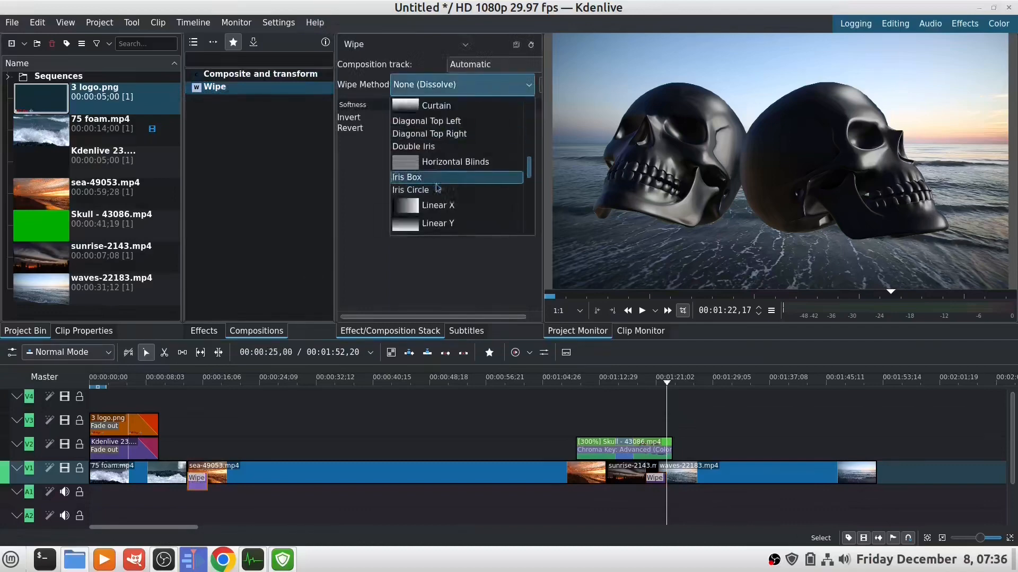
scroll(456, 178, down, 5)
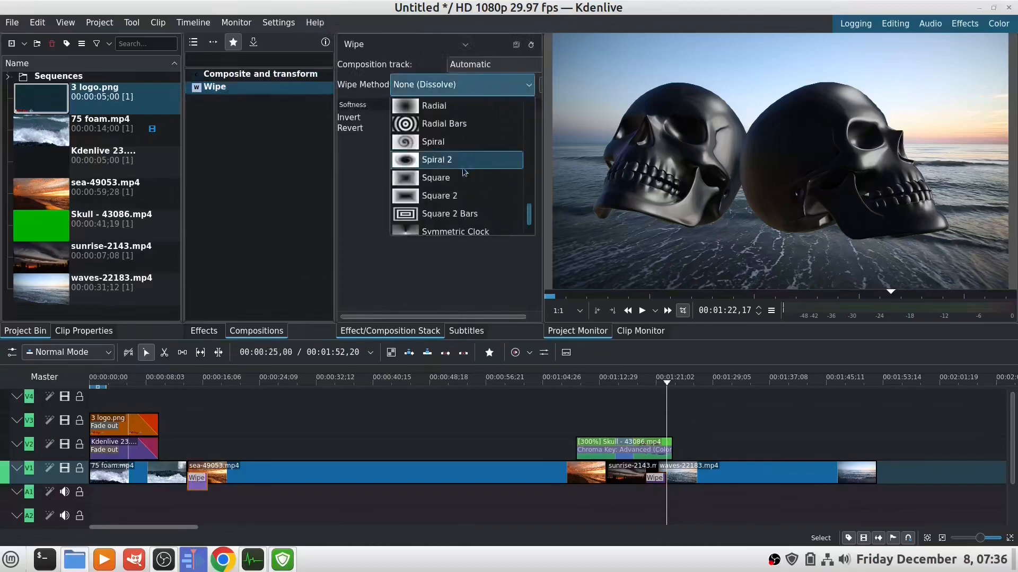
click(469, 195)
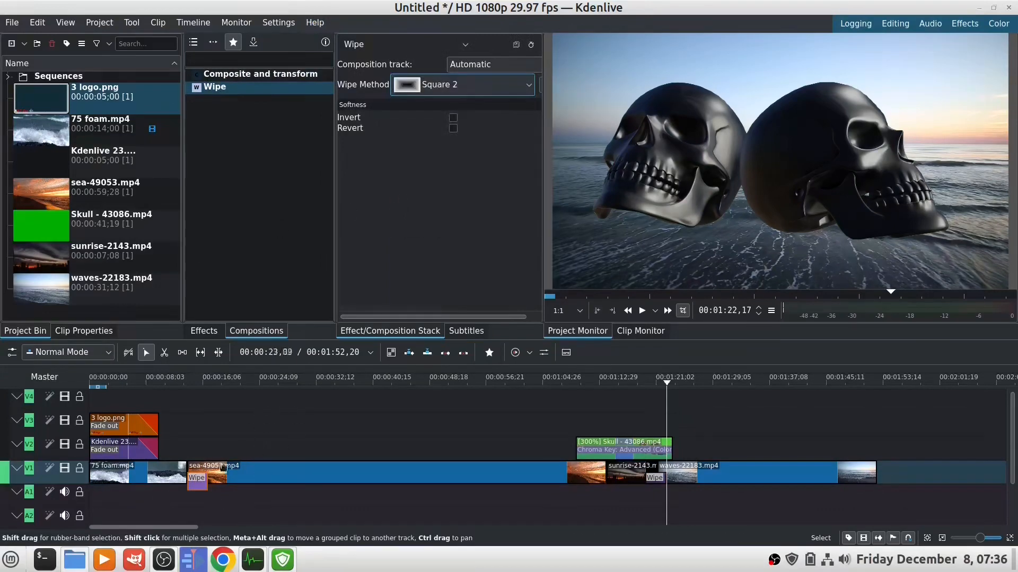
Play the timeline from the start through the wipe into sea-49053.mp4 and stop at about 00:00:17,29.
click(98, 383)
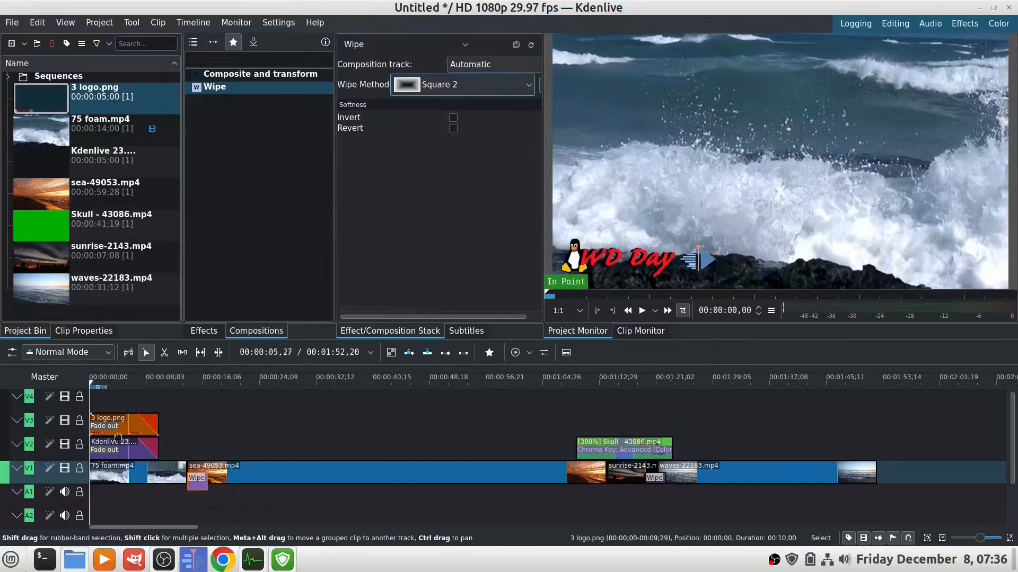
key(space)
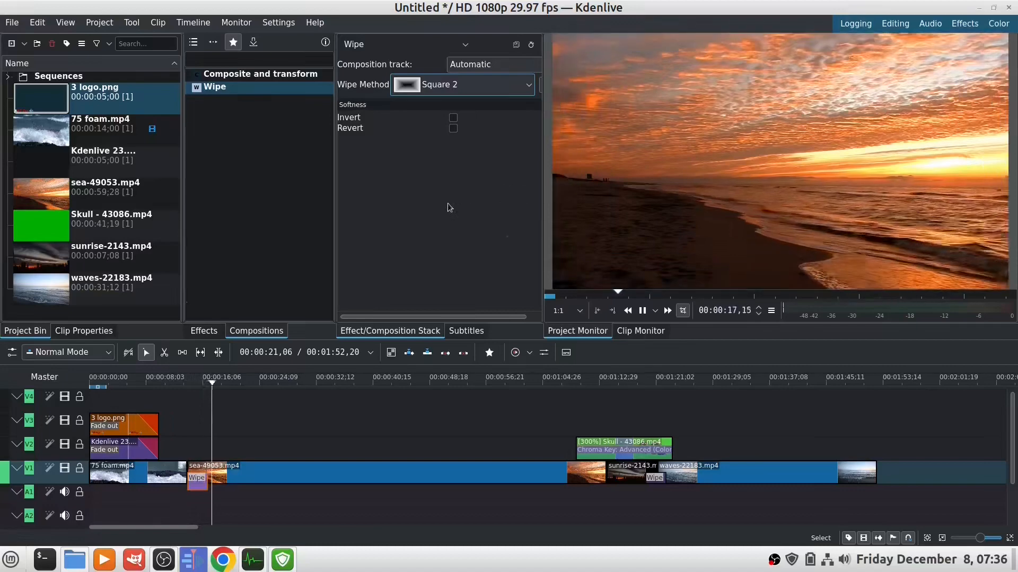
click(625, 53)
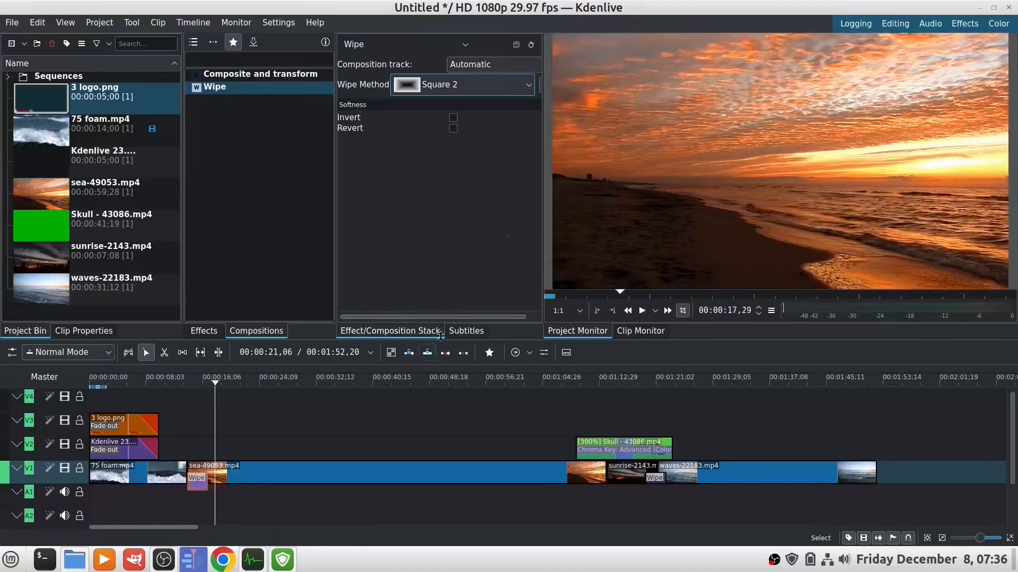
Add a subtitle at the playhead reading "Mostly bug fixes so far, no info on features added! Flatpack release, is stable!".
click(465, 332)
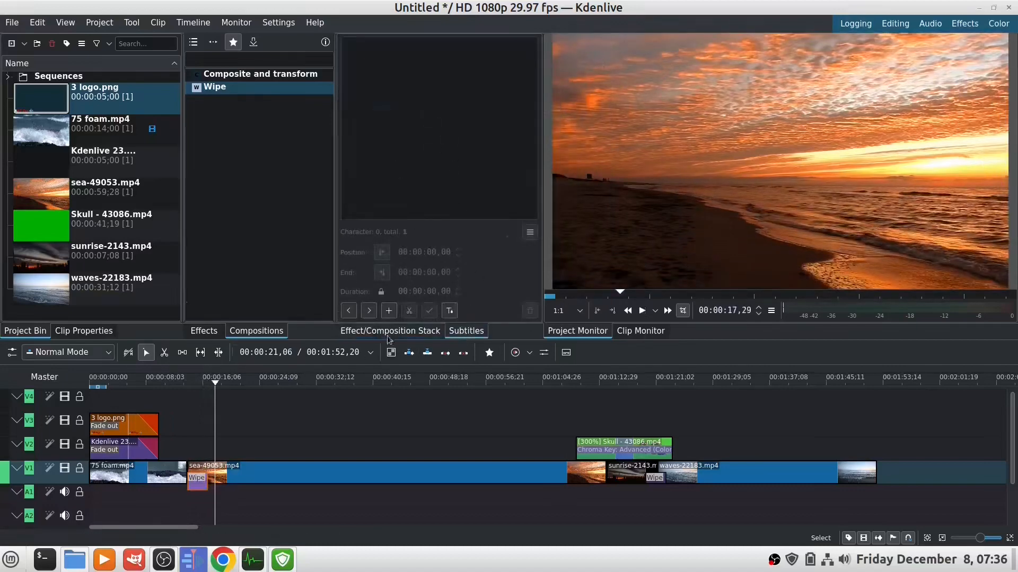
click(389, 311)
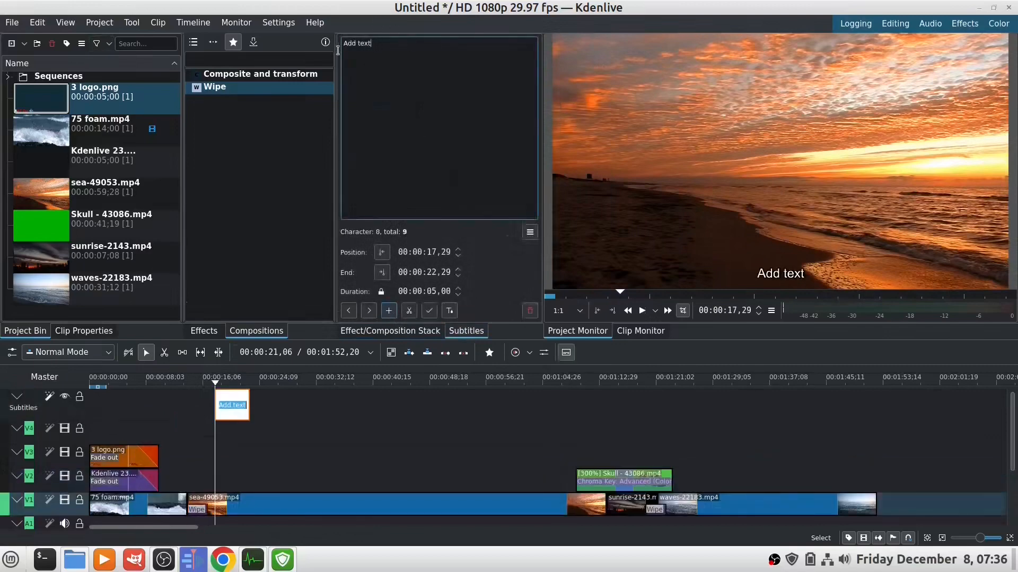
key(BackSpace)
key(BackSpace)
key(BackSpace)
key(BackSpace)
key(BackSpace)
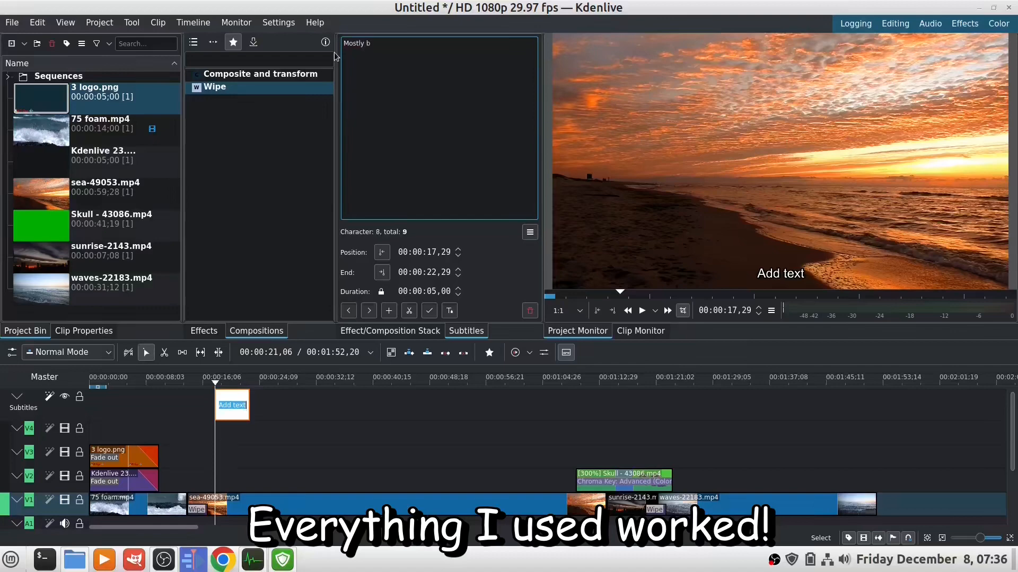
text(g f)
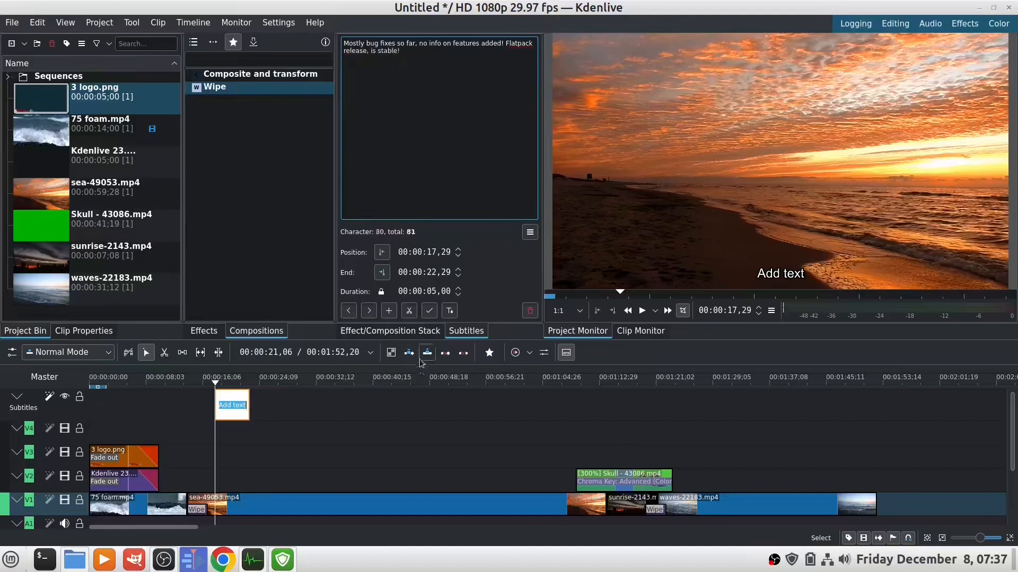
Give the subtitles a custom Comic Sans MS font with a custom size of 30pt.
click(449, 311)
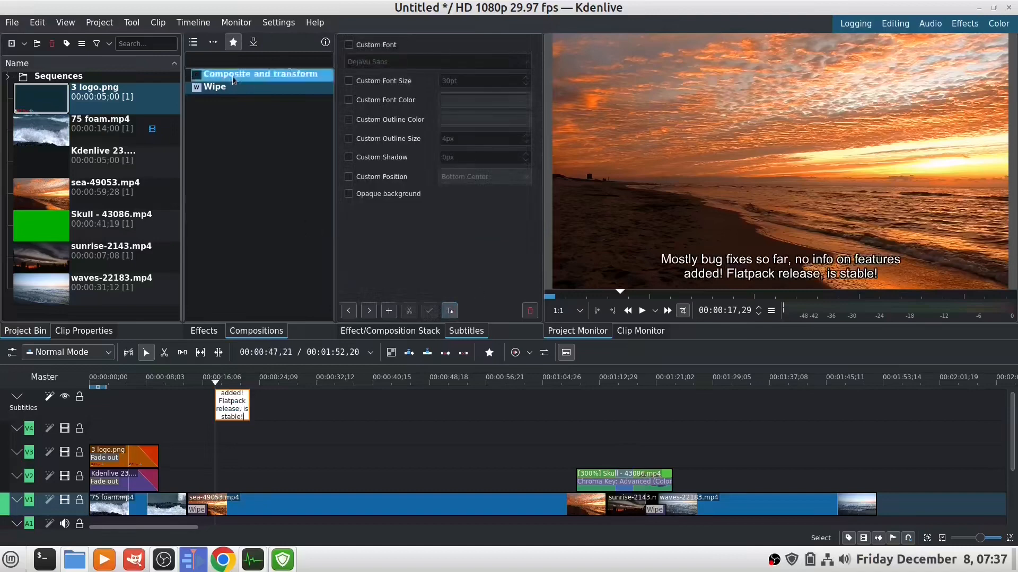
click(349, 44)
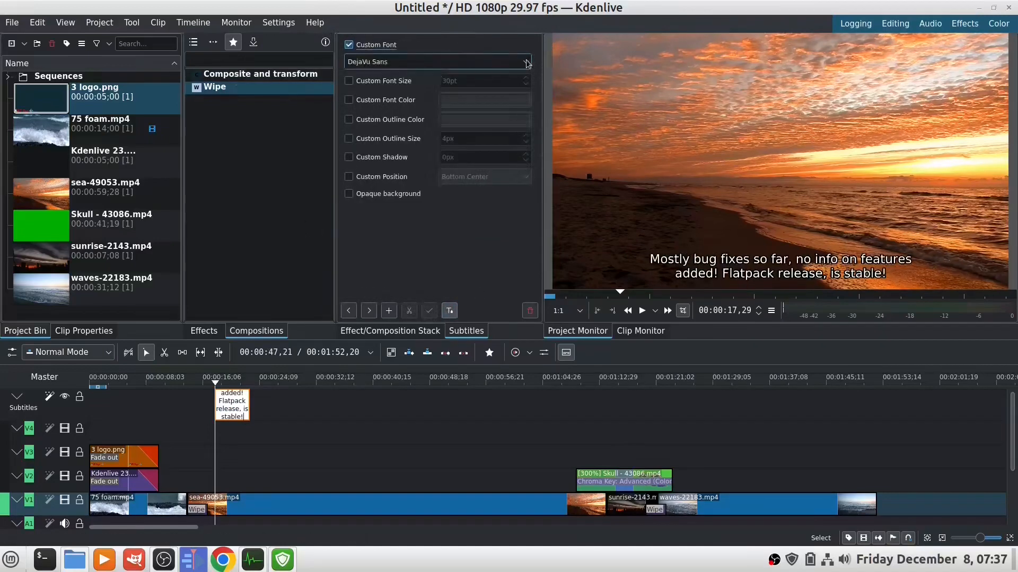
click(526, 61)
click(424, 78)
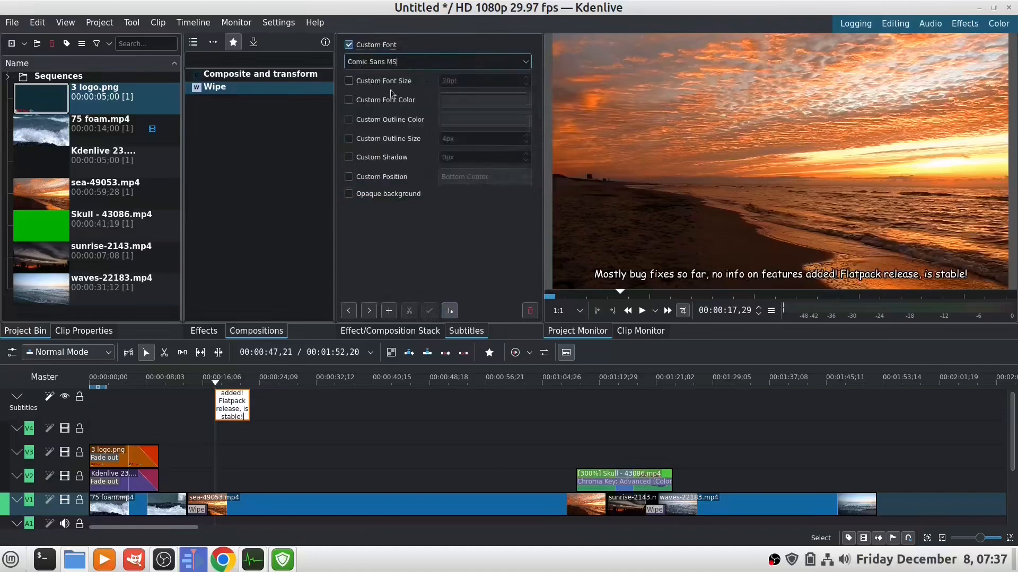
click(349, 81)
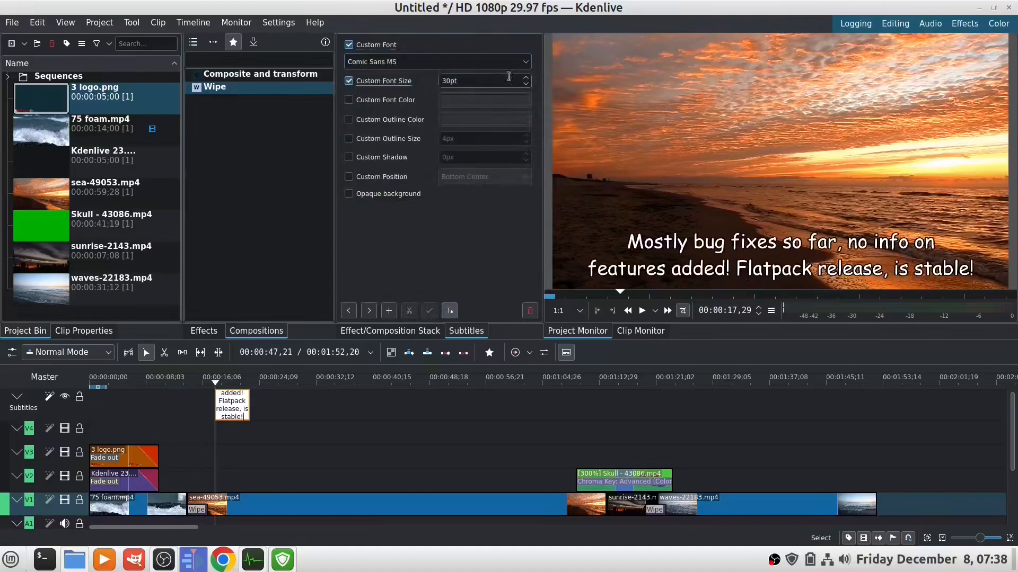
Add a 2px custom shadow to the subtitles and extend the subtitle's end to about 00:00:28,01.
click(349, 157)
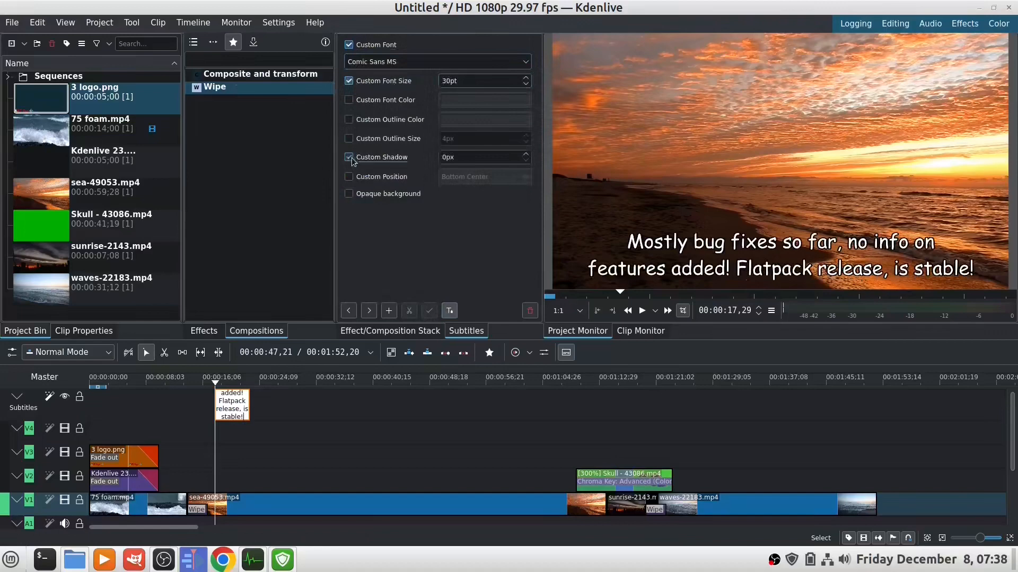
click(527, 154)
click(527, 154)
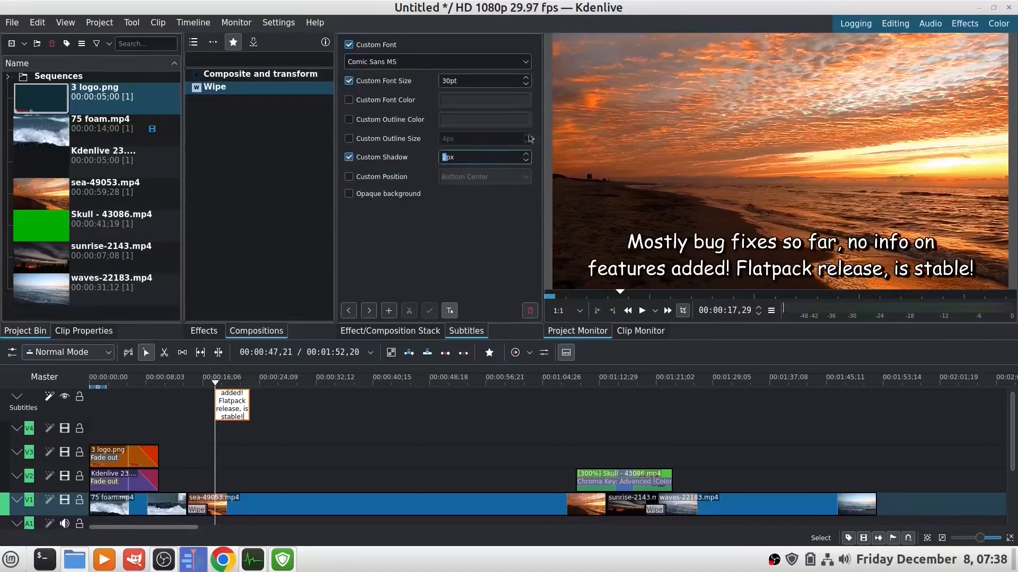
click(456, 248)
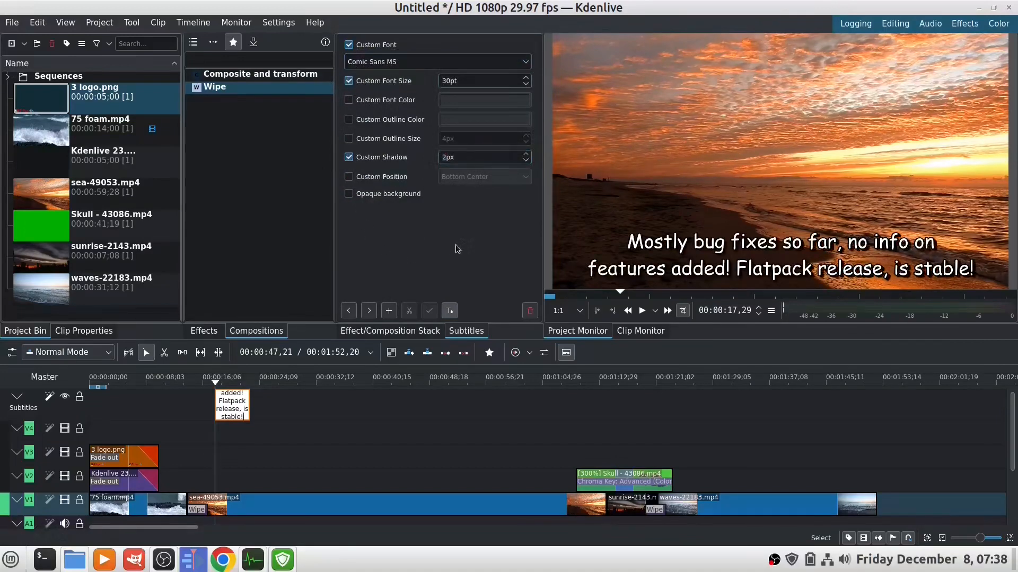
click(448, 315)
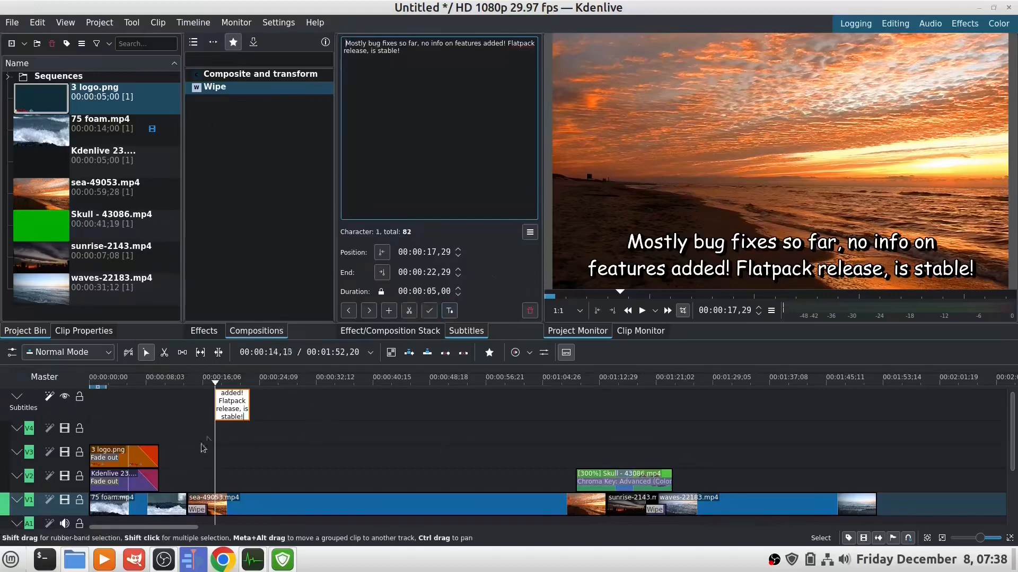
drag(249, 405, 285, 405)
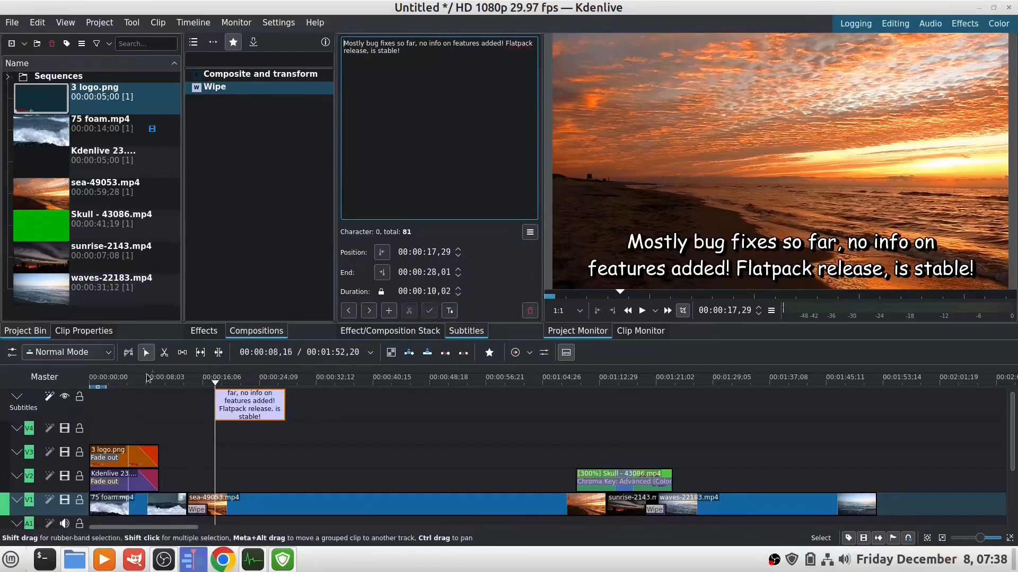
Play the timeline from the start past the subtitle and stop at about 00:00:31,26.
click(90, 384)
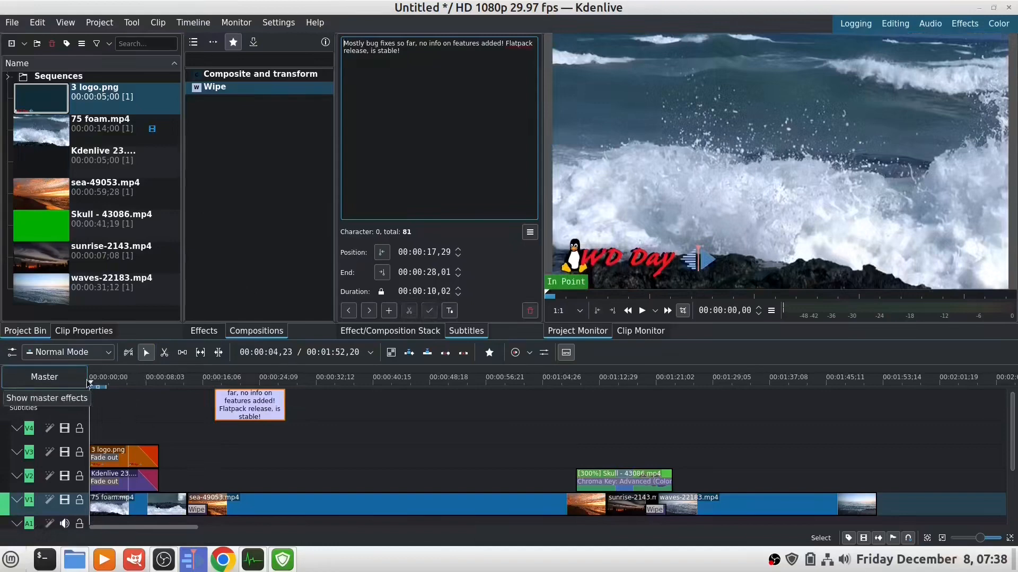
key(space)
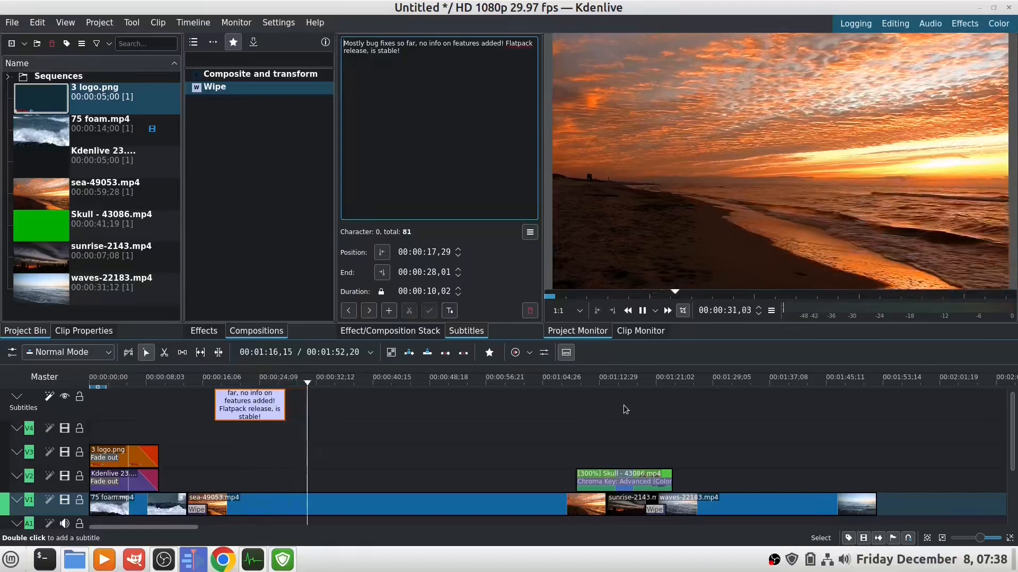
key(space)
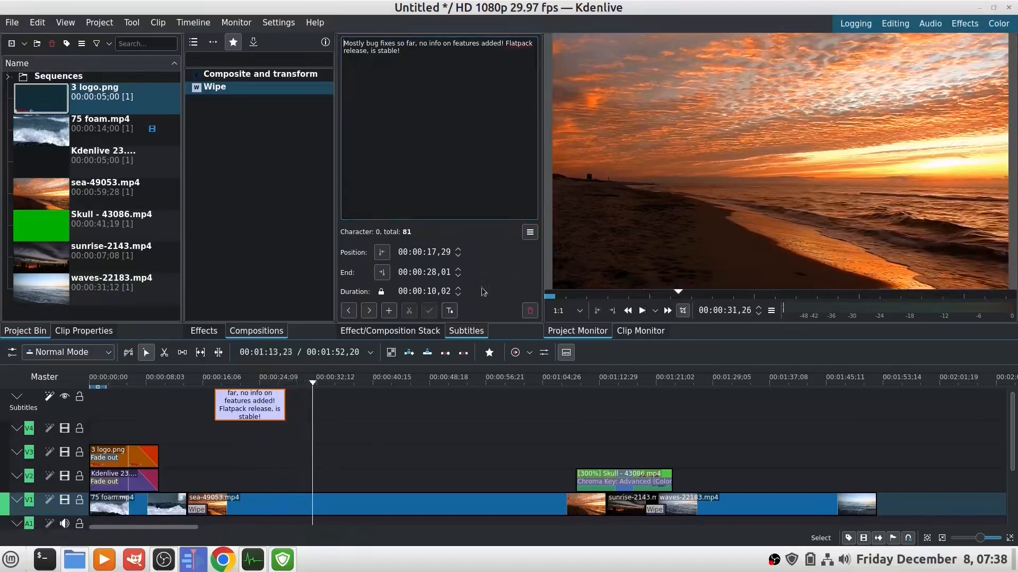
Add a subtitle ending at 00:00:41,27 reading "Will show CPU usage during render. Just a demo how fast Kdenlive is. All work done on a Mini PC!".
click(388, 313)
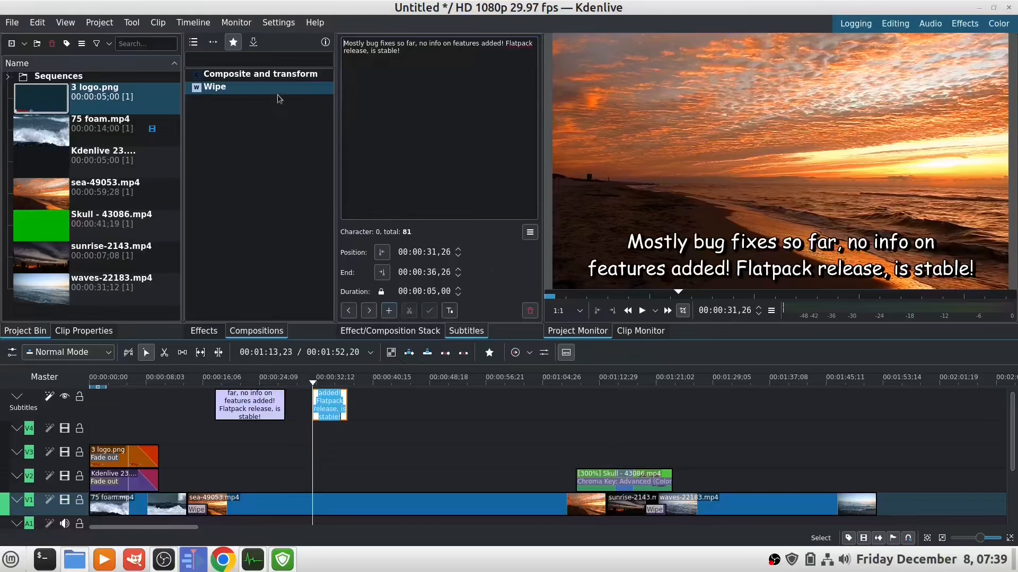
click(480, 52)
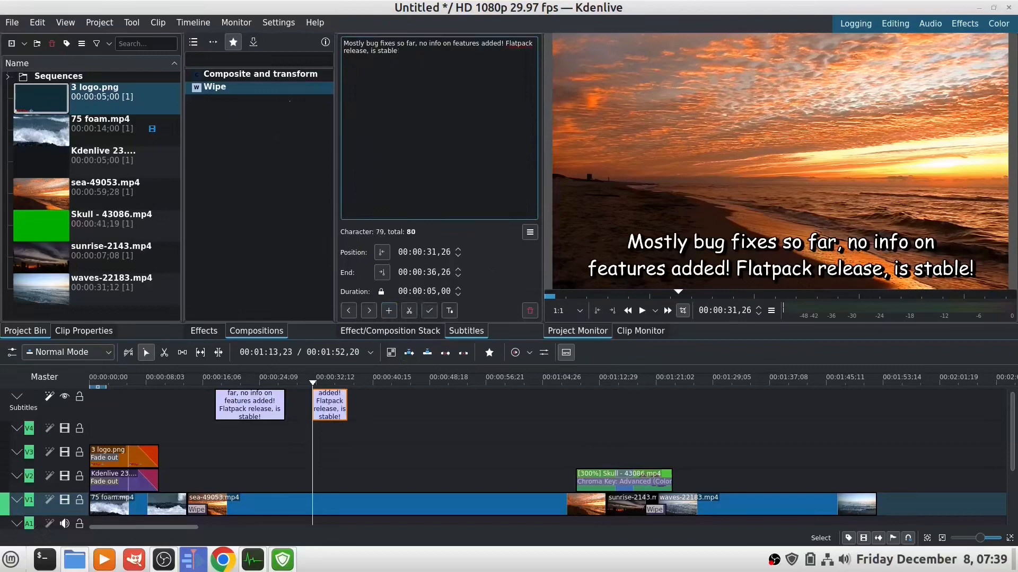
key(ctrl+a)
text(Will show CPU usage during render. Just a demo how fast Kdenlive is. All work done on a Mini PC!)
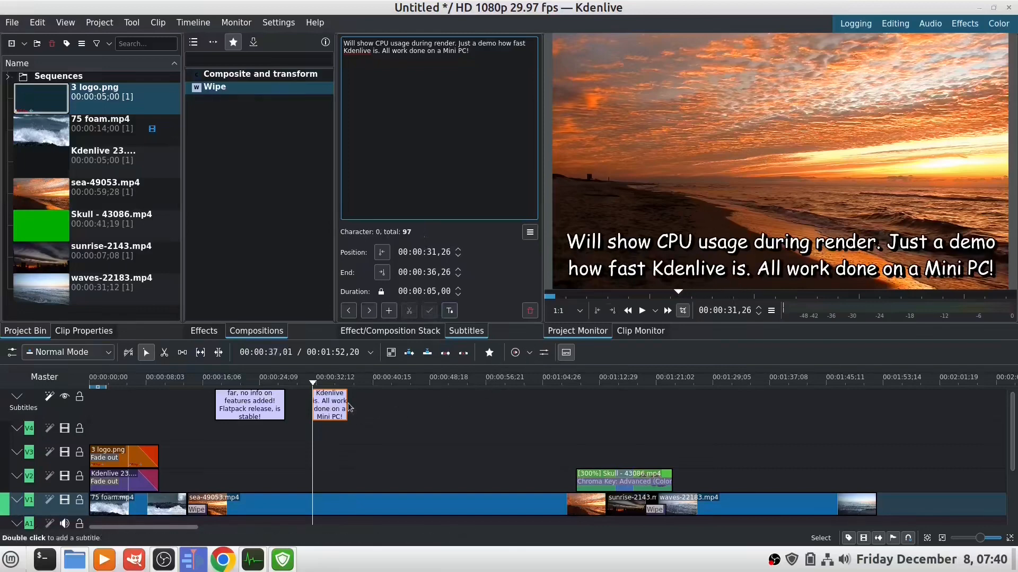
drag(347, 406, 379, 402)
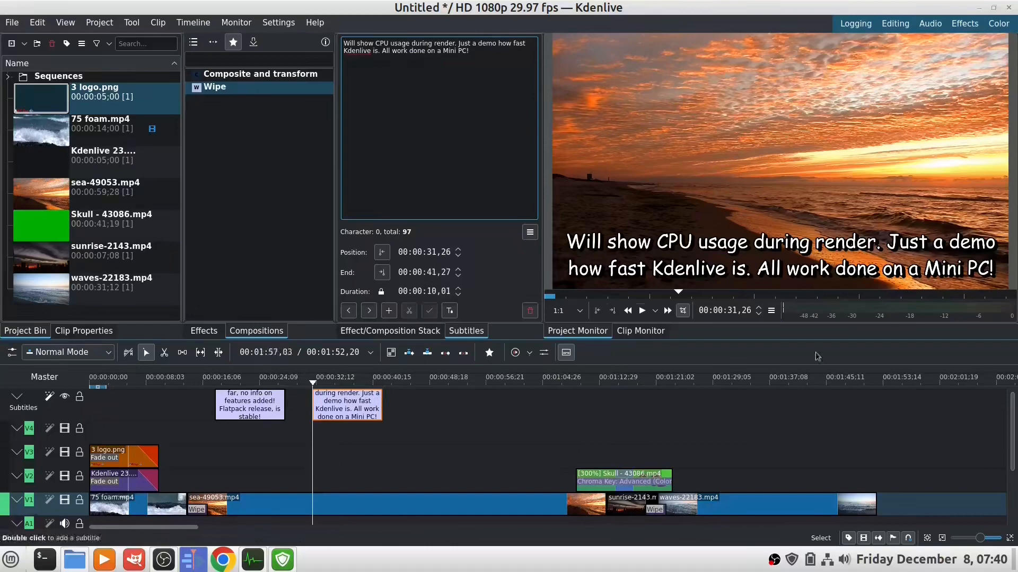
Add a Fade out effect to the waves-22183.mp4 clip at the end of V1.
click(853, 510)
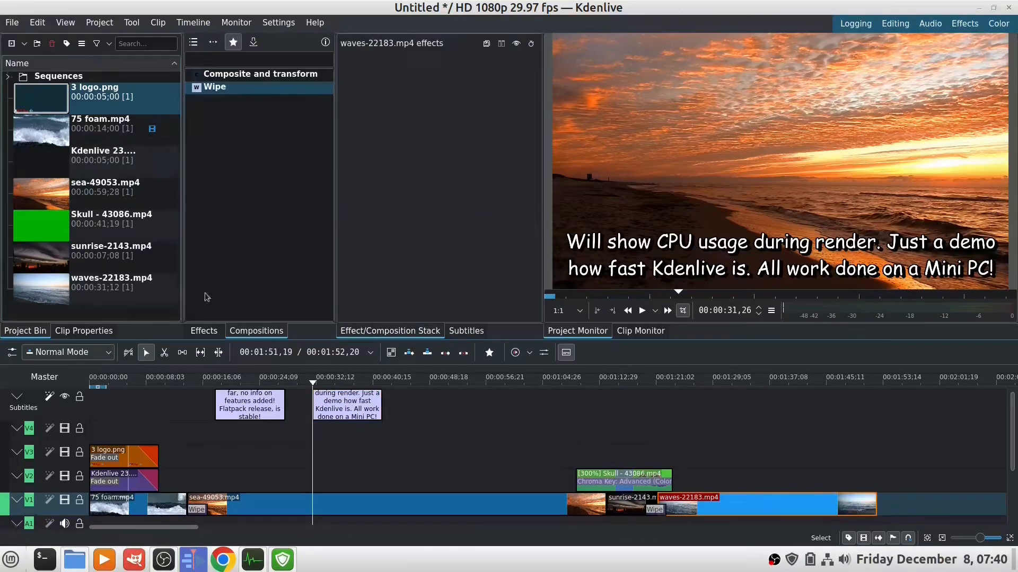
click(205, 331)
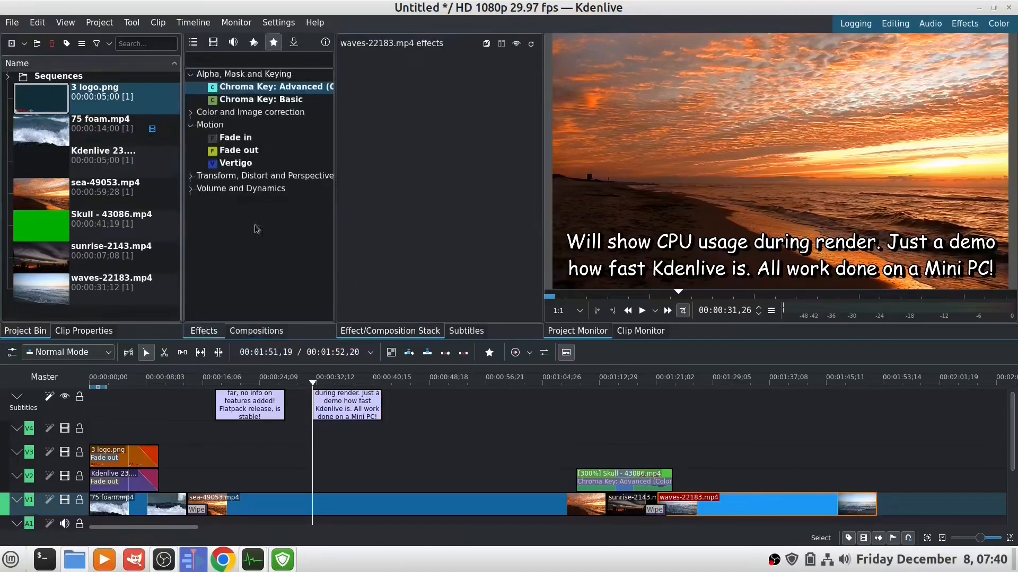
double_click(273, 151)
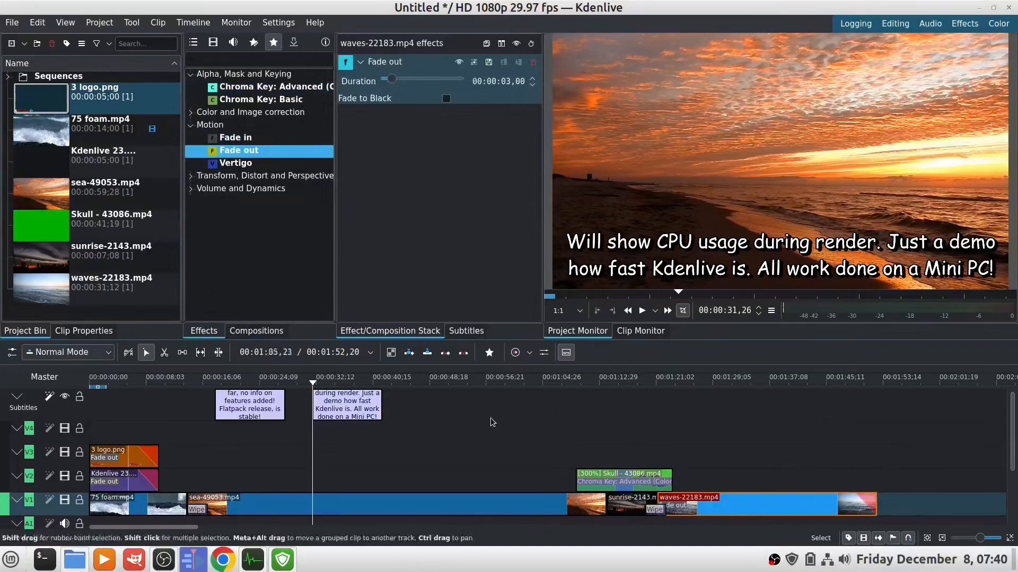
Play the timeline from about the one-minute mark into the waves-22183.mp4 clip, stop at 00:01:26,16 and return the playhead to the start.
click(519, 388)
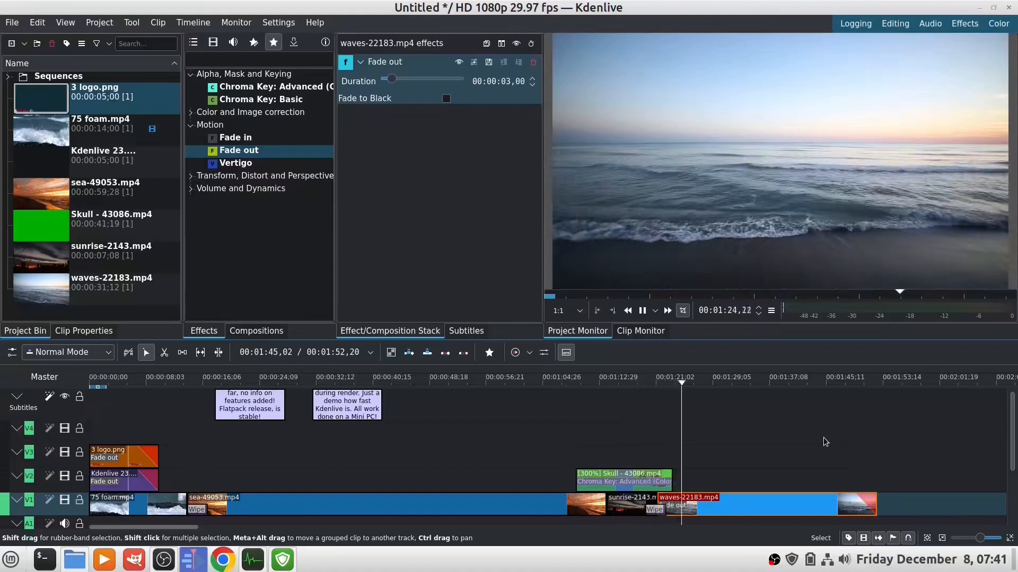
key(space)
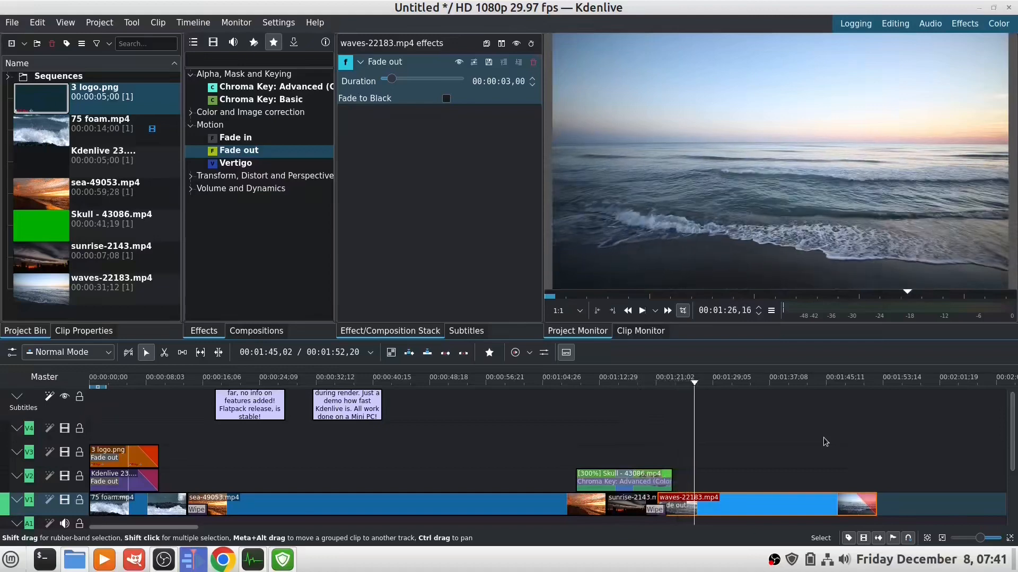
key(Home)
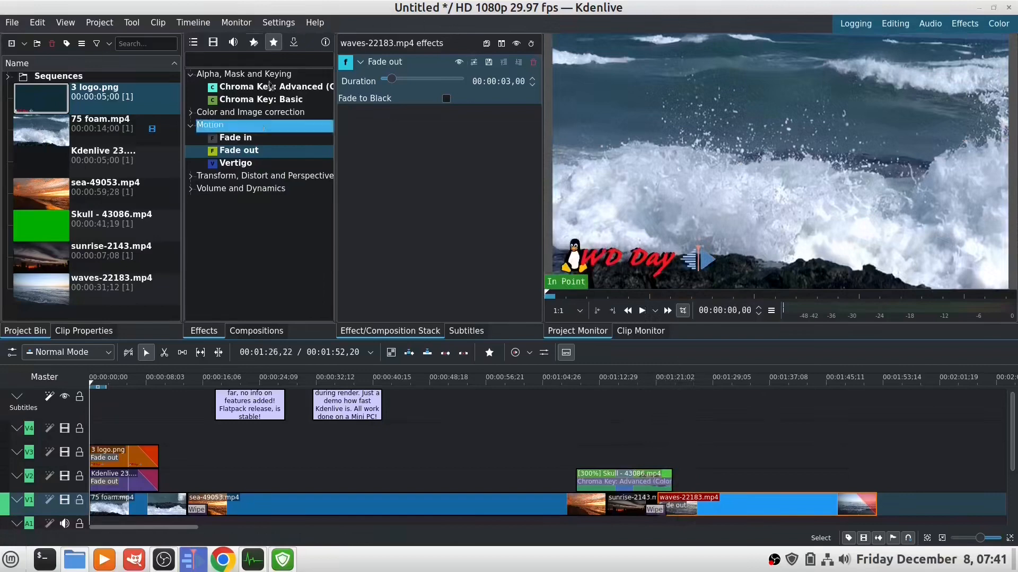
Review the project's render options, name the output file "new rel KD.mp4" and render the full project to file.
click(103, 24)
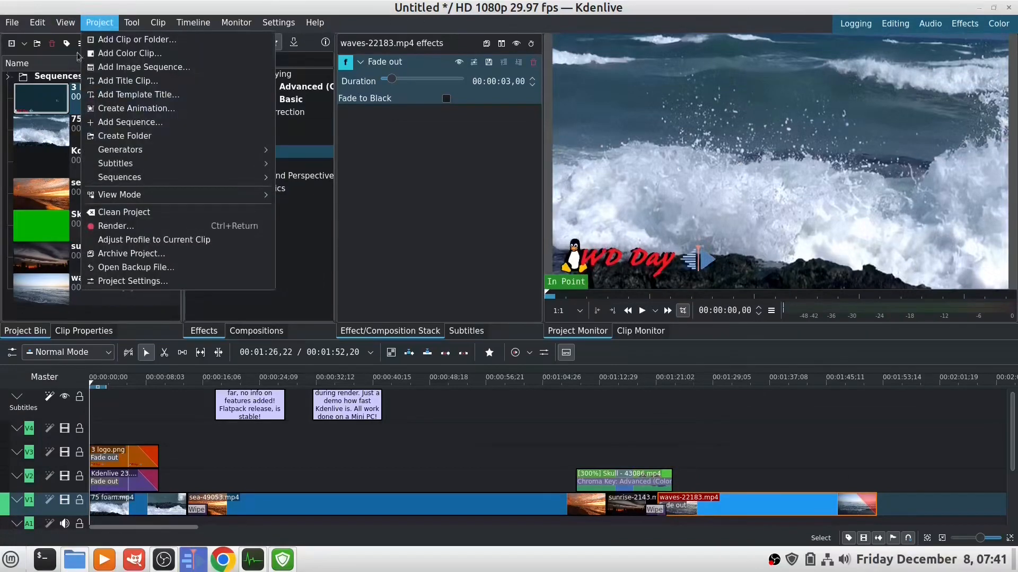
click(129, 230)
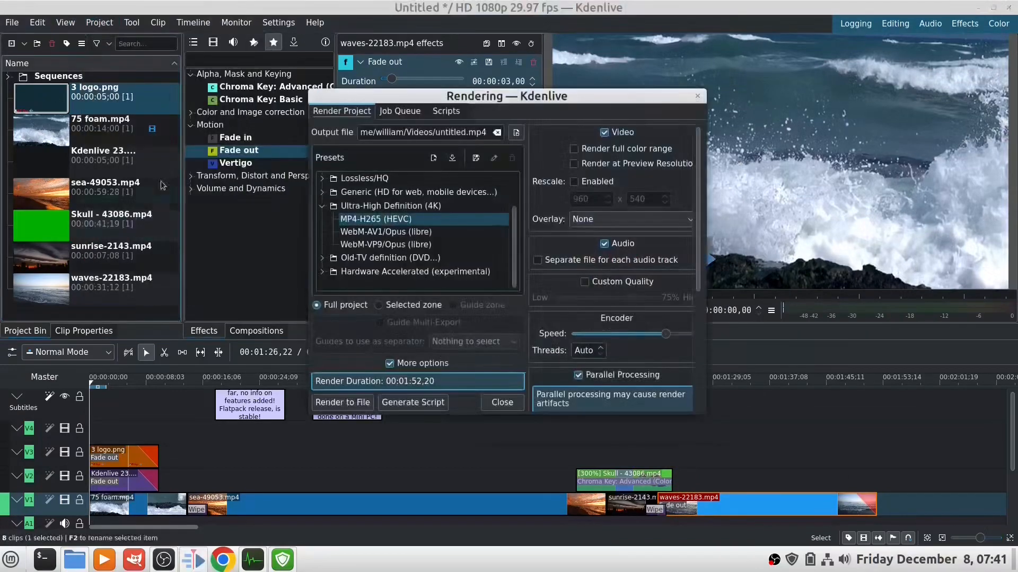
drag(698, 224, 714, 335)
scroll(673, 275, up, 4)
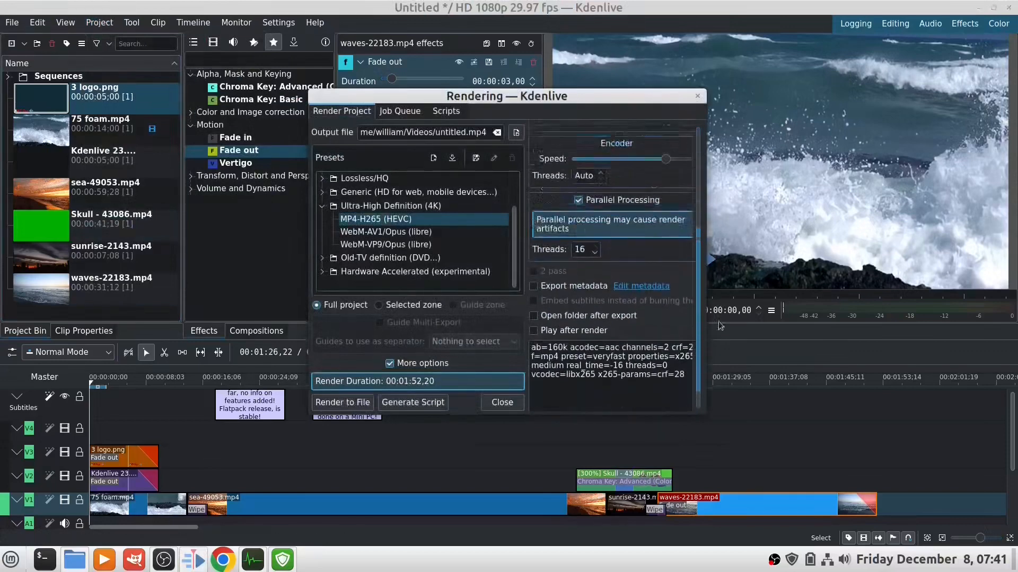
scroll(673, 276, down, 2)
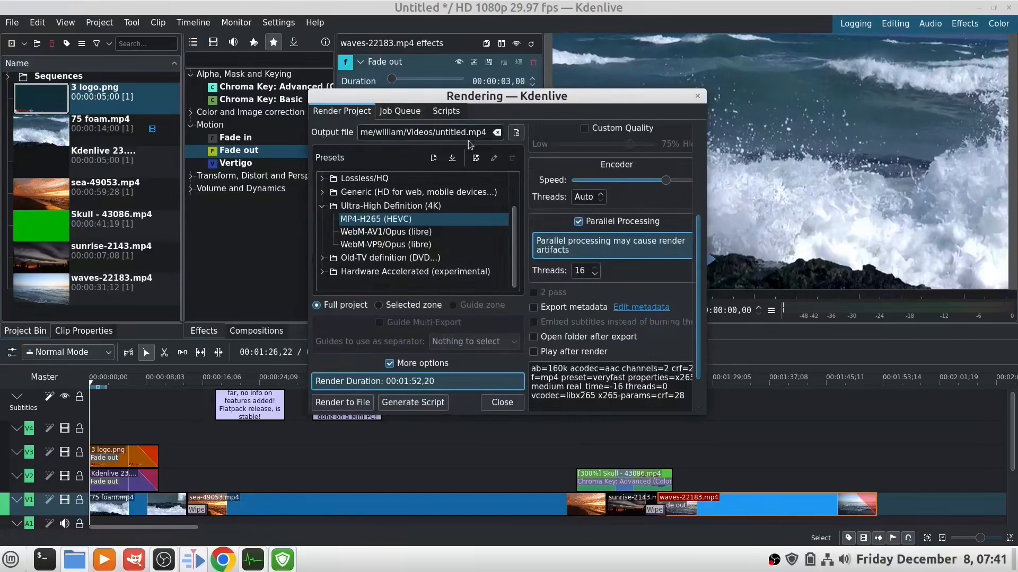
drag(461, 132, 443, 131)
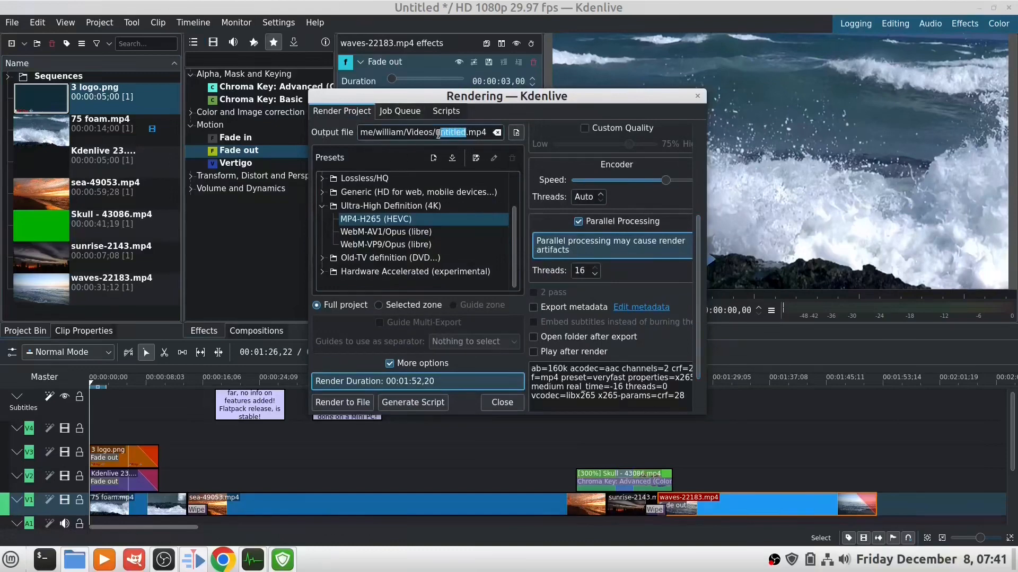
key(BackSpace)
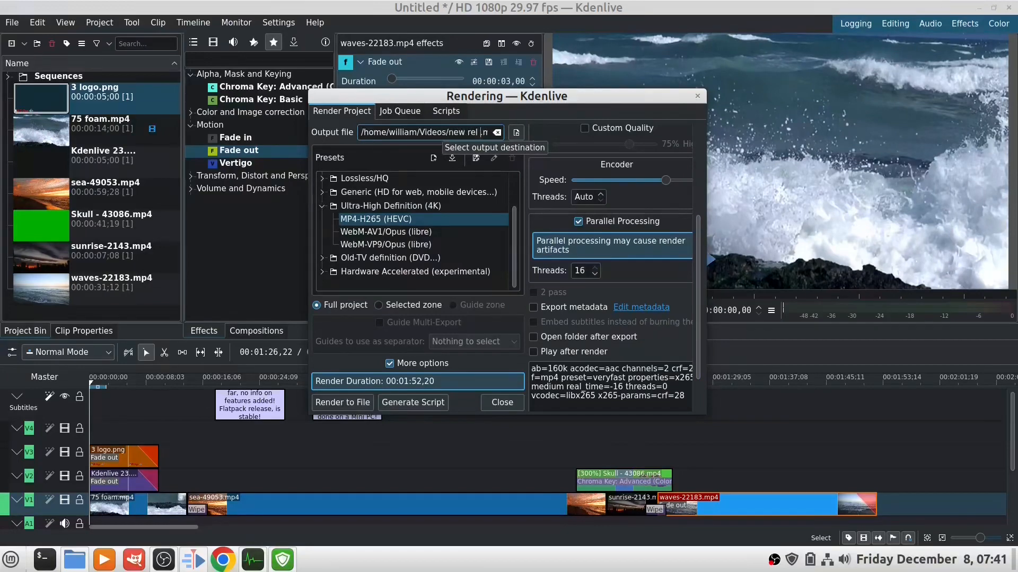
text(D)
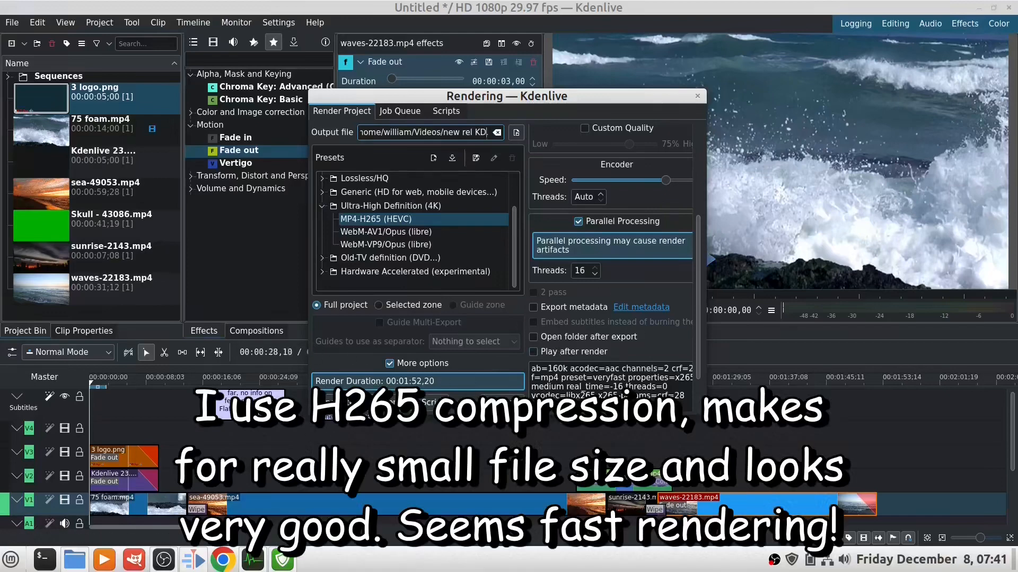
click(345, 402)
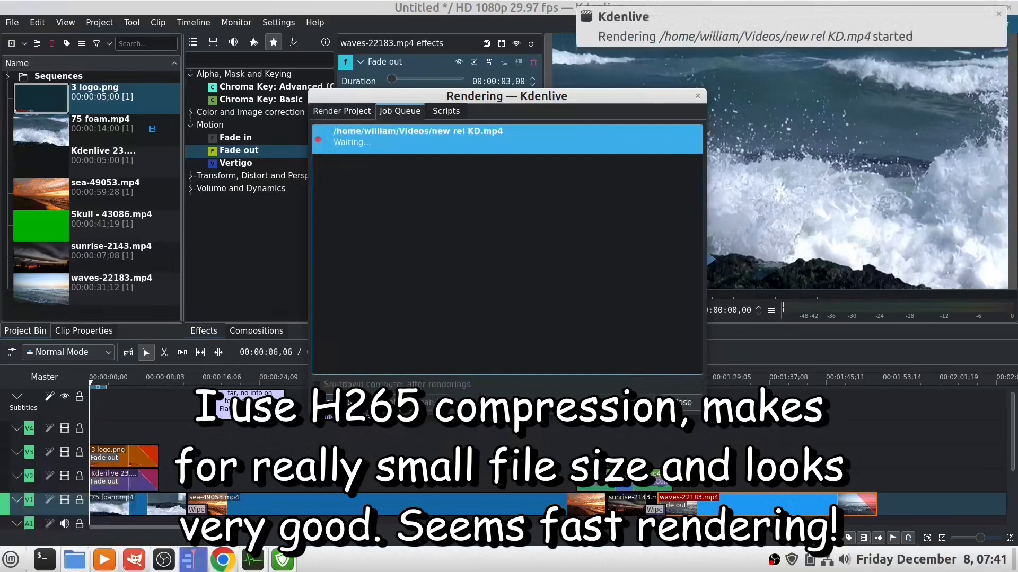
Switch to System Monitor and examine the per-core CPU, memory and process usage during the render.
click(253, 560)
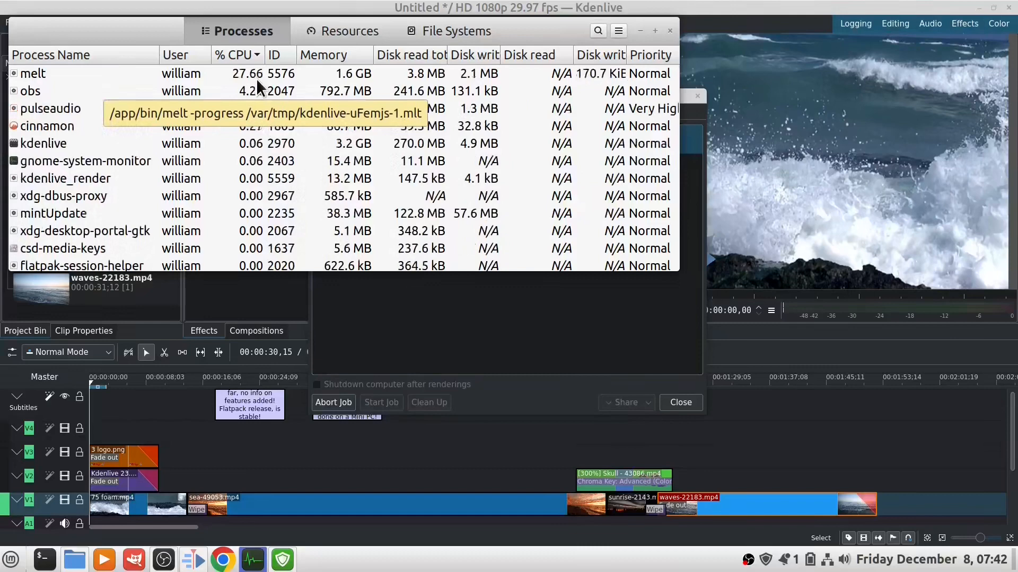
click(351, 27)
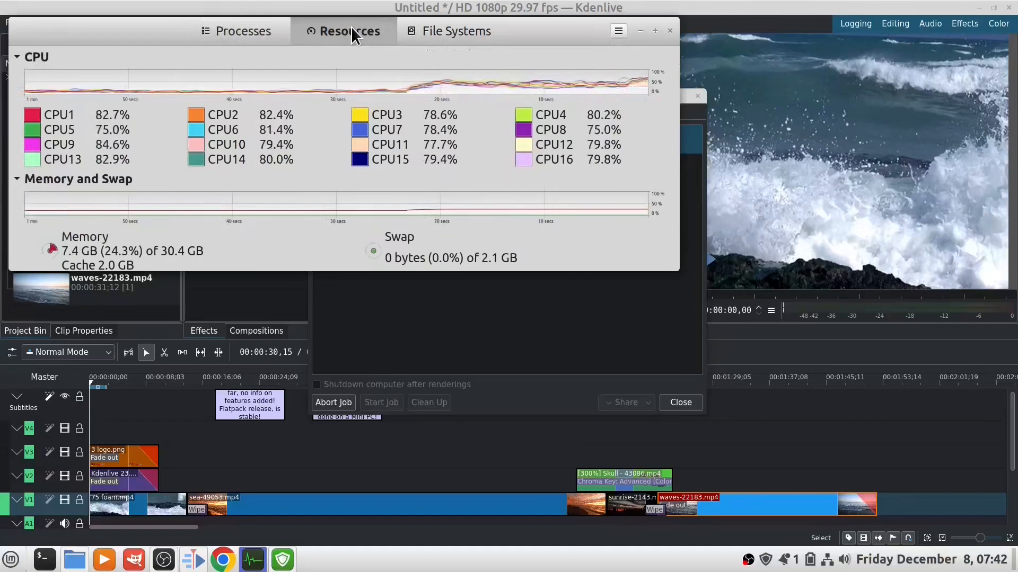
click(247, 28)
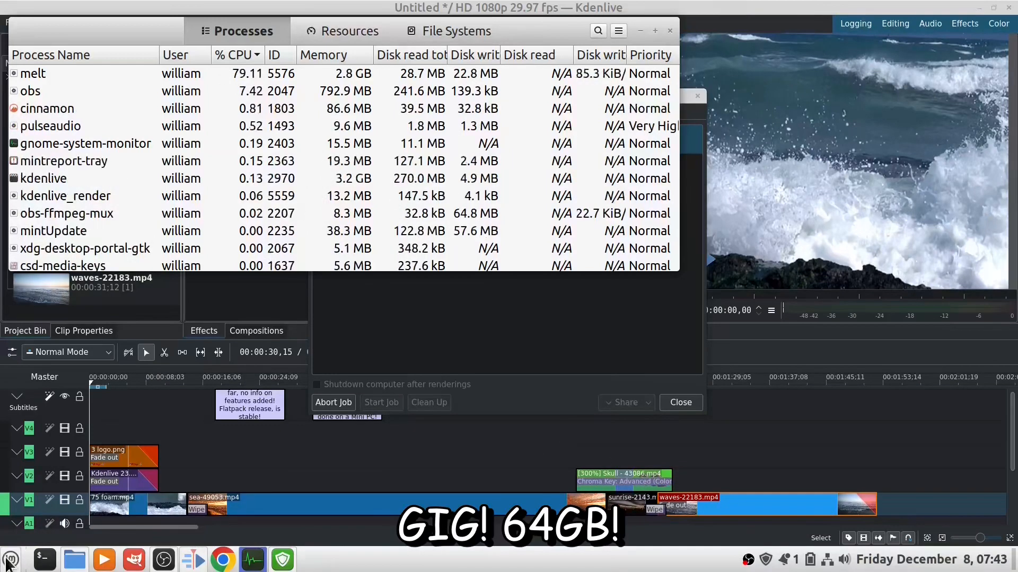
Launch Psensor and reposition its window to check the CPU and drive temperatures during the render.
click(8, 560)
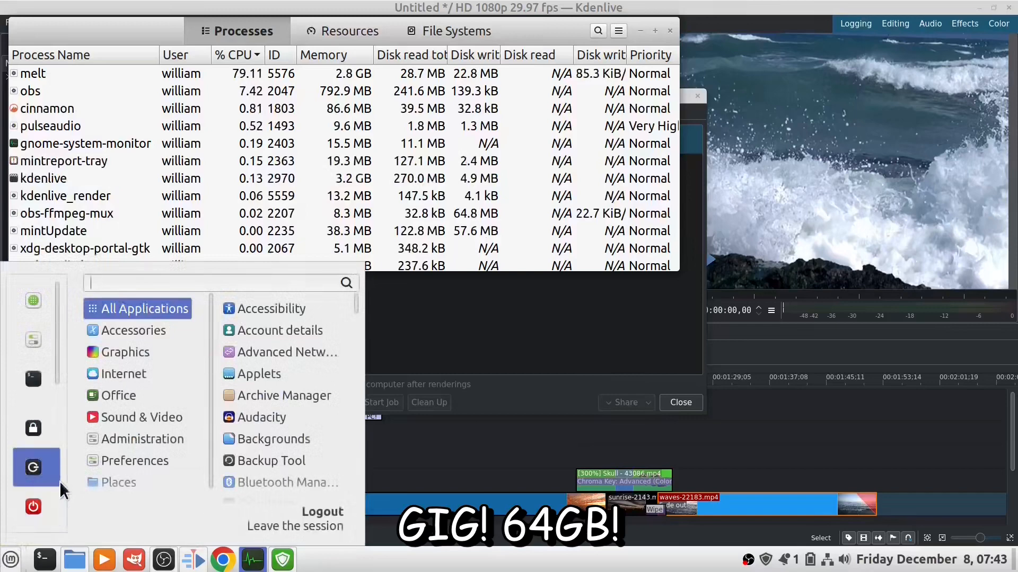
text(psen)
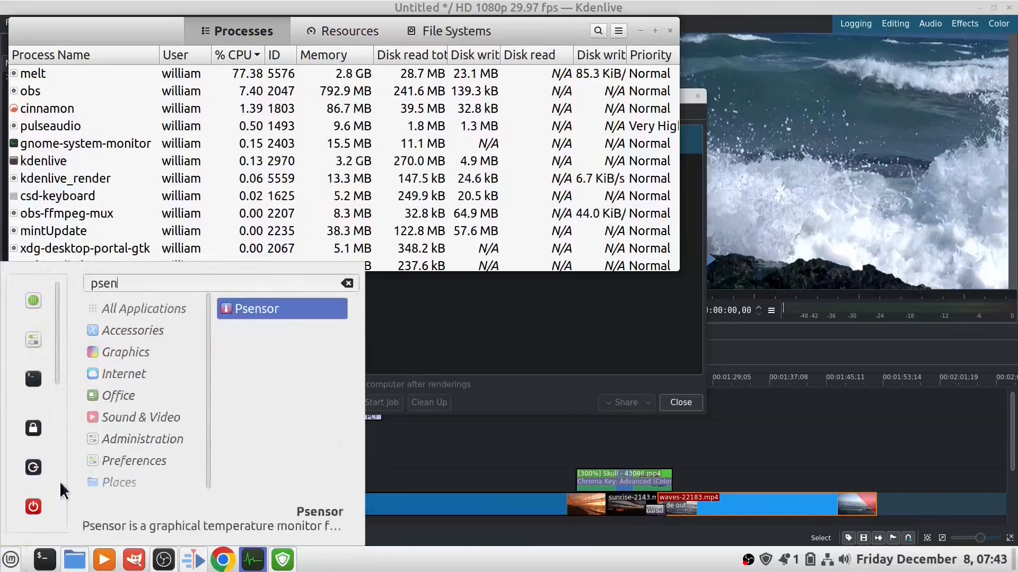
key(Return)
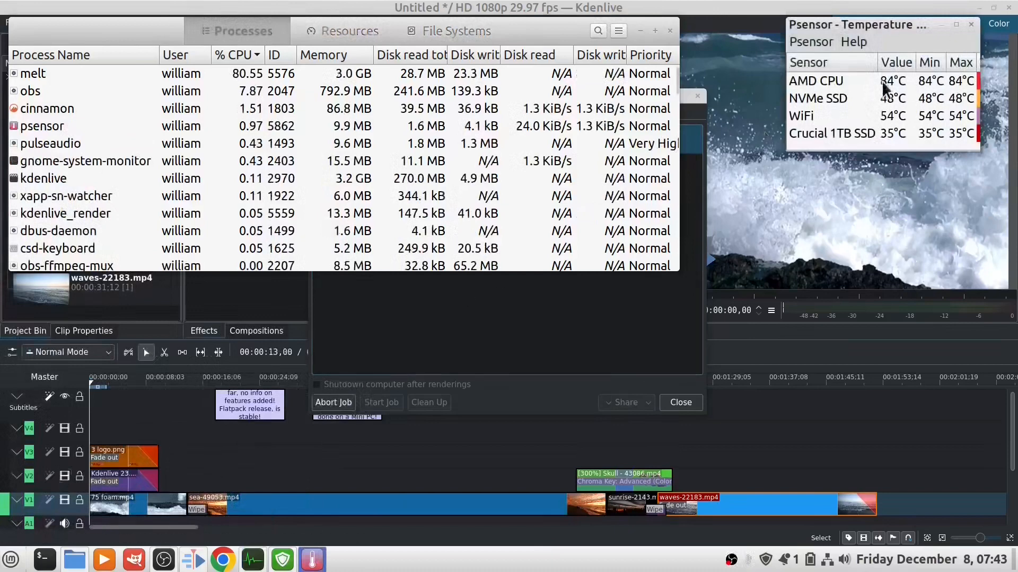
drag(937, 21, 912, 53)
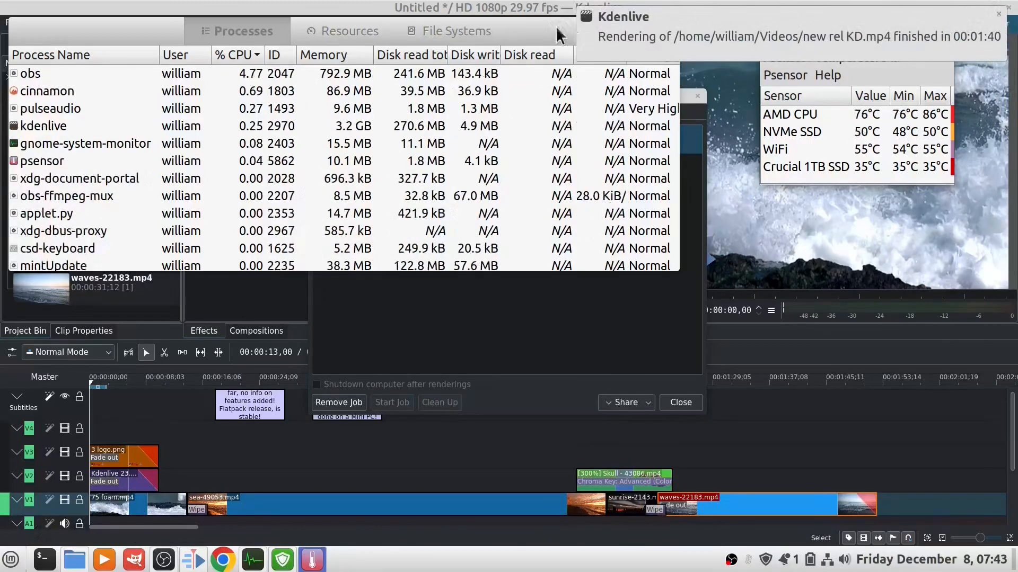
Dismiss the render notification and minimise the Psensor and System Monitor windows.
click(999, 20)
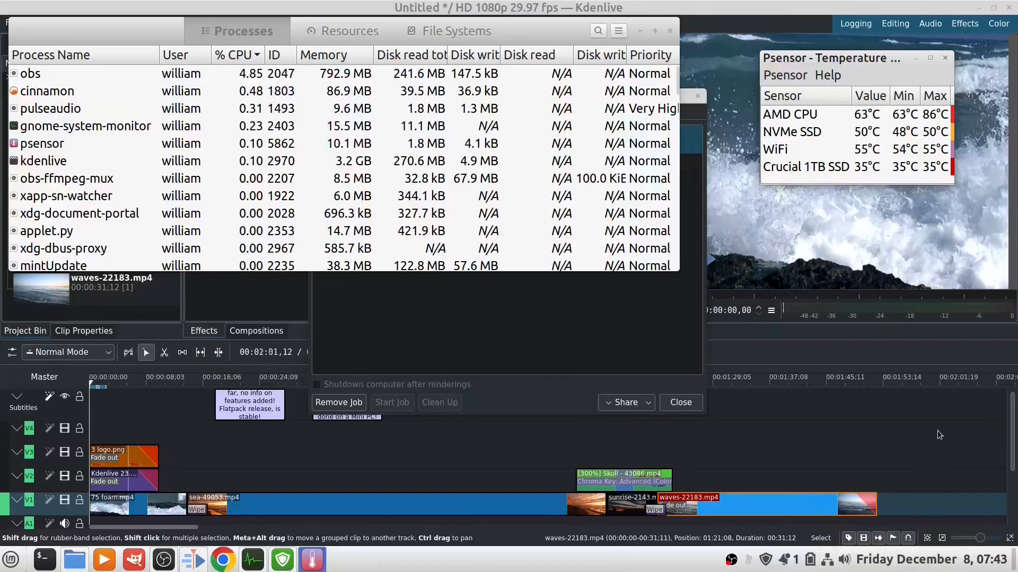
click(916, 59)
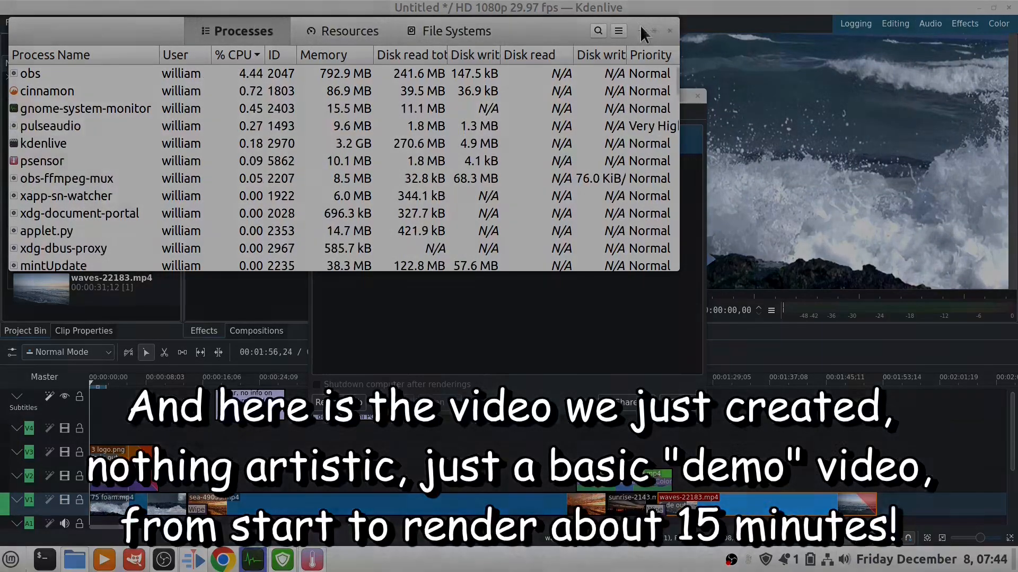
click(640, 31)
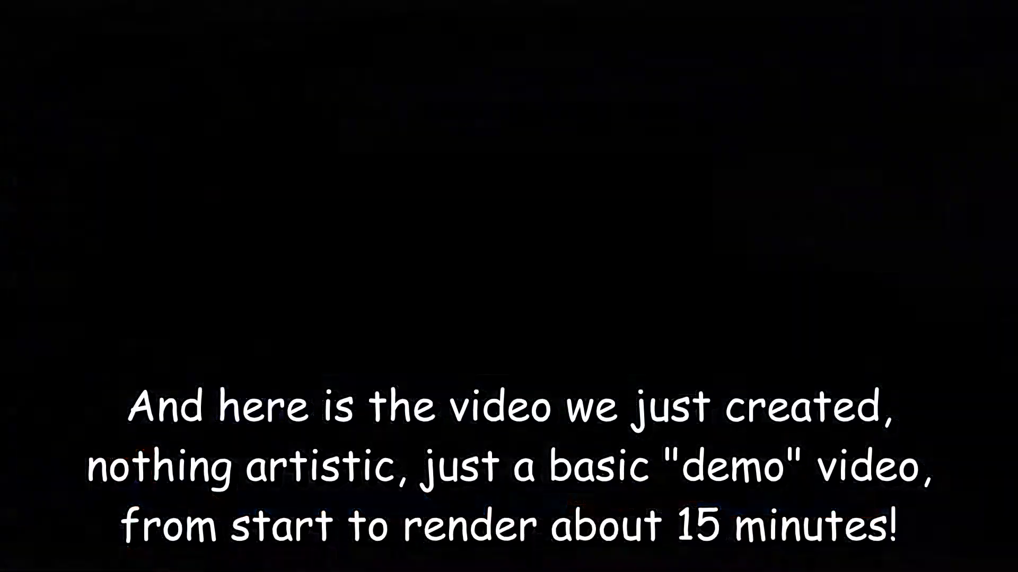